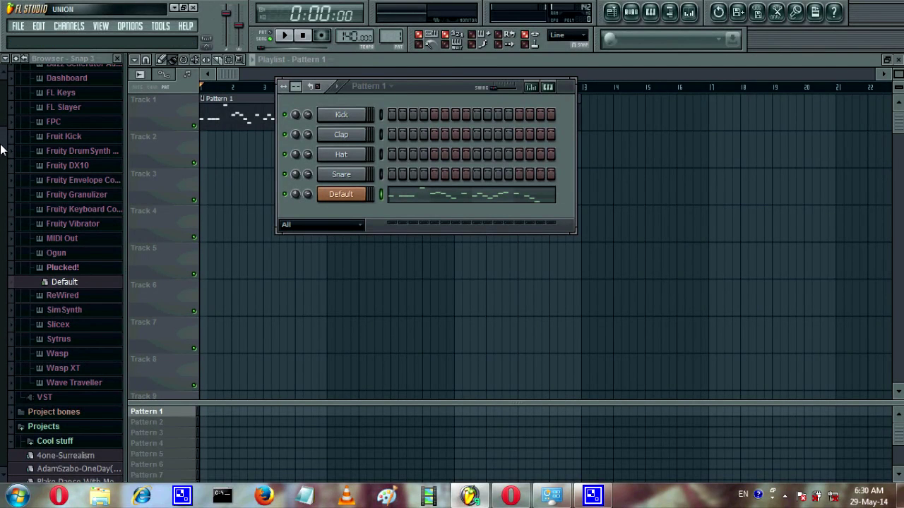
Add the Default preset of the Plucked! generator to Pattern 1 as an additional channel
left_click_drag(2, 148, 6, 77)
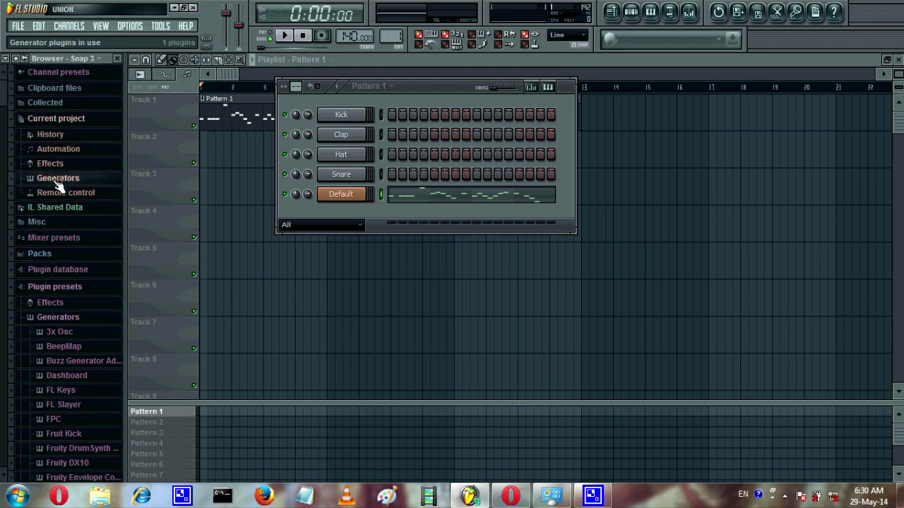
scroll(4, 113, "down", 5)
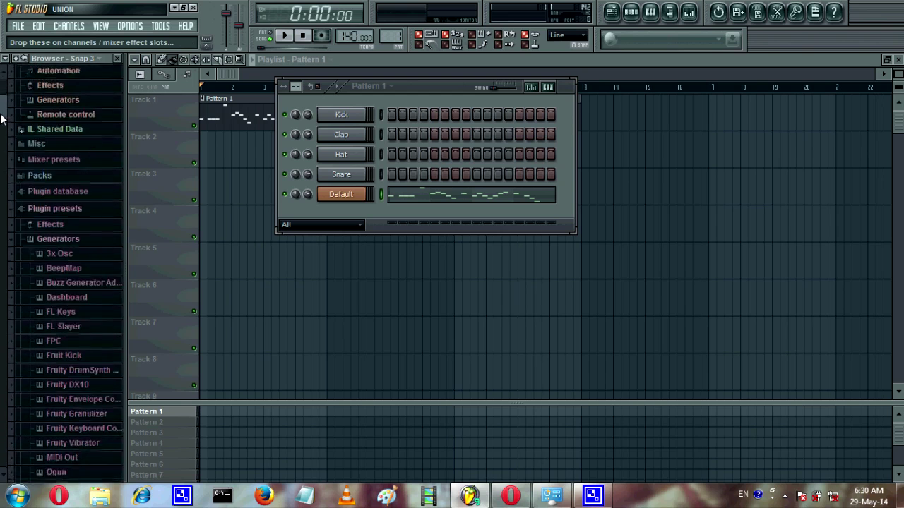
left_click(42, 152)
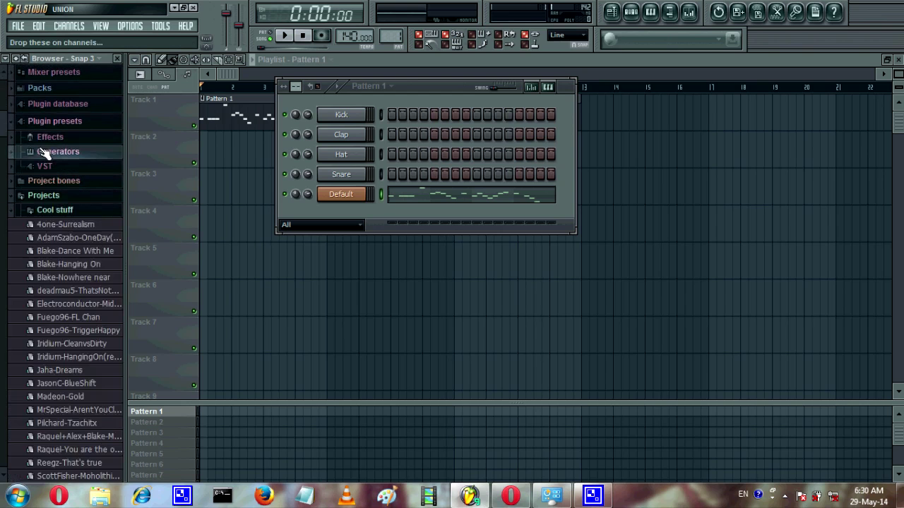
left_click(42, 152)
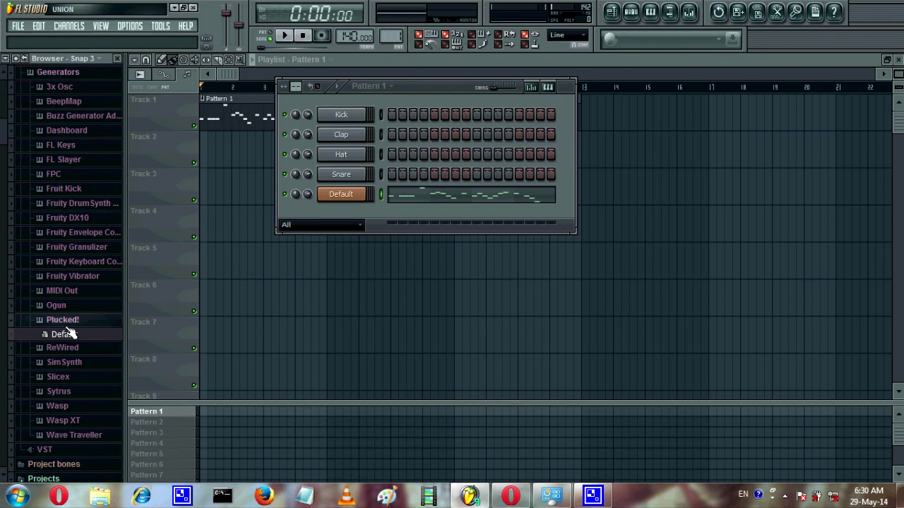
left_click_drag(89, 340, 341, 199)
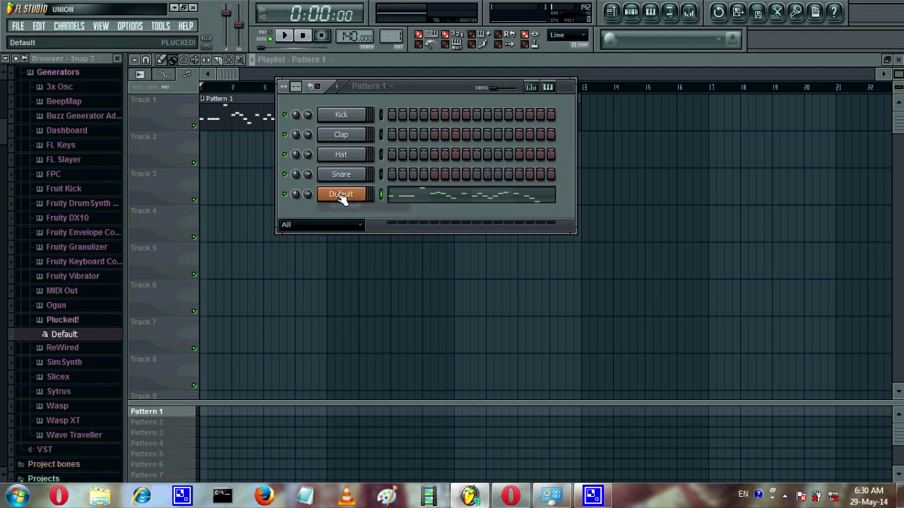
left_click_drag(73, 337, 355, 221)
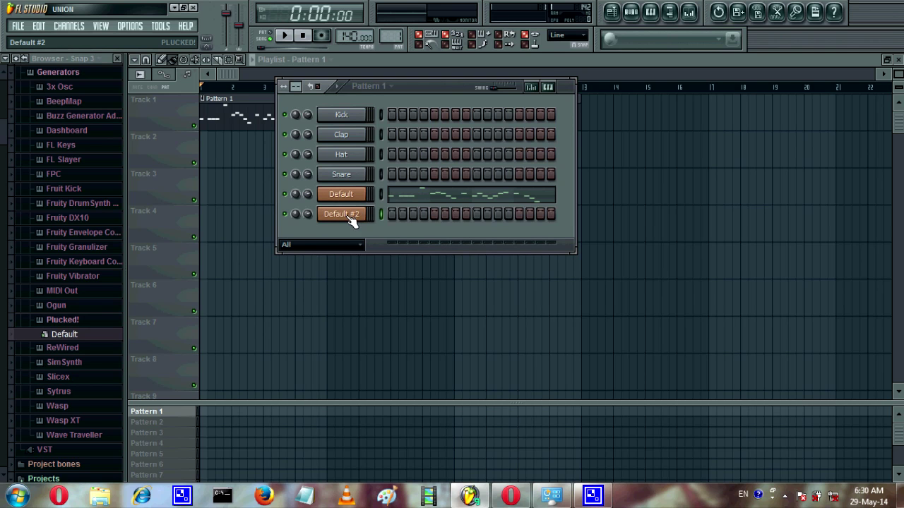
Delete the Default #2 channel from Pattern 1
right_click(346, 215)
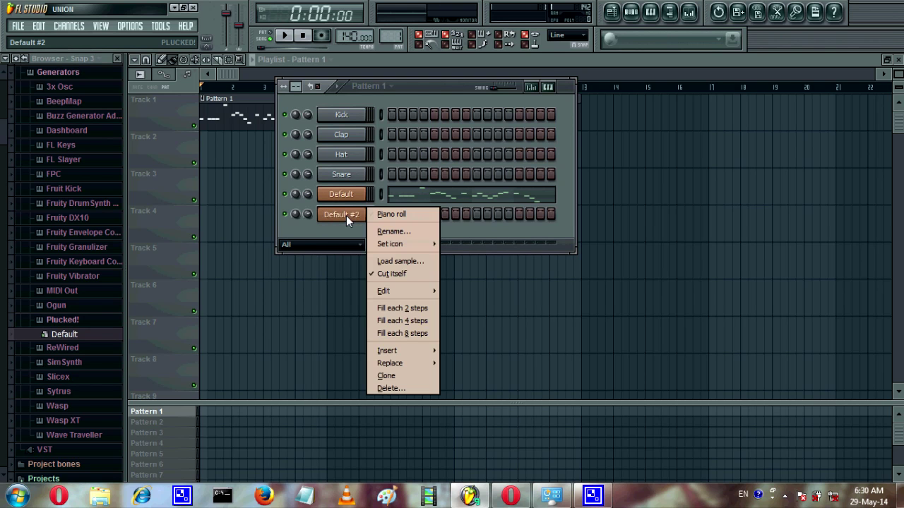
left_click(409, 387)
left_click(519, 295)
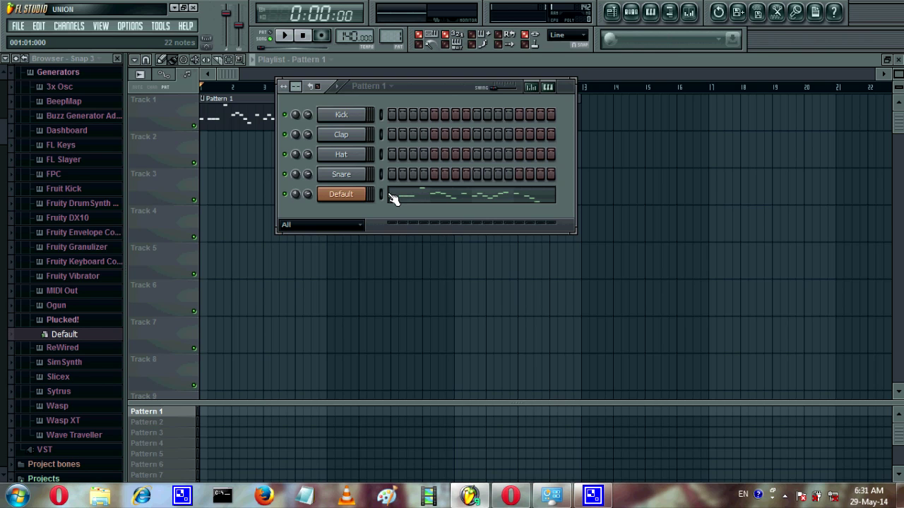
Play back the existing melody of the Default channel and stop playback
left_click(277, 34)
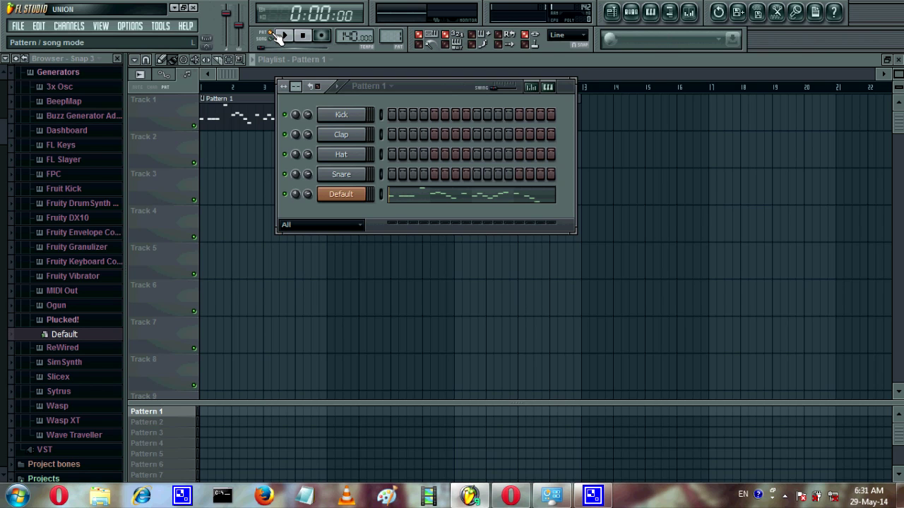
left_click(285, 36)
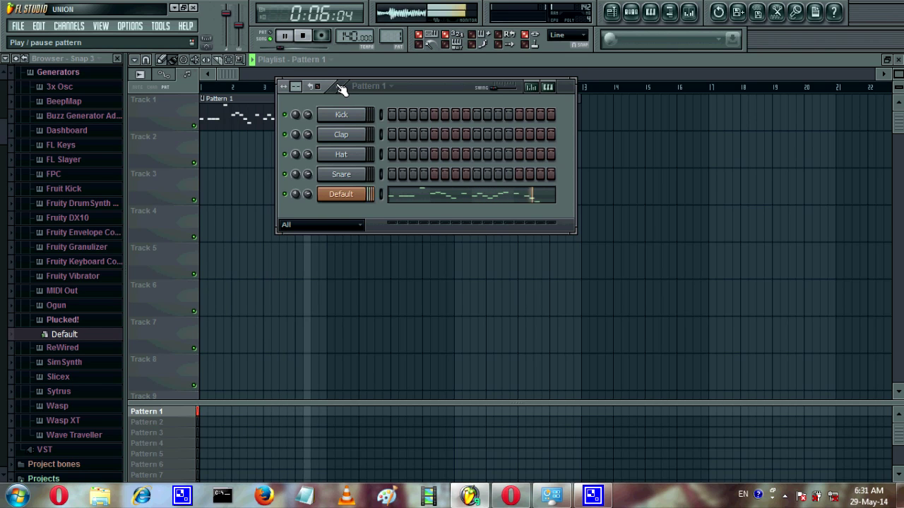
left_click(305, 37)
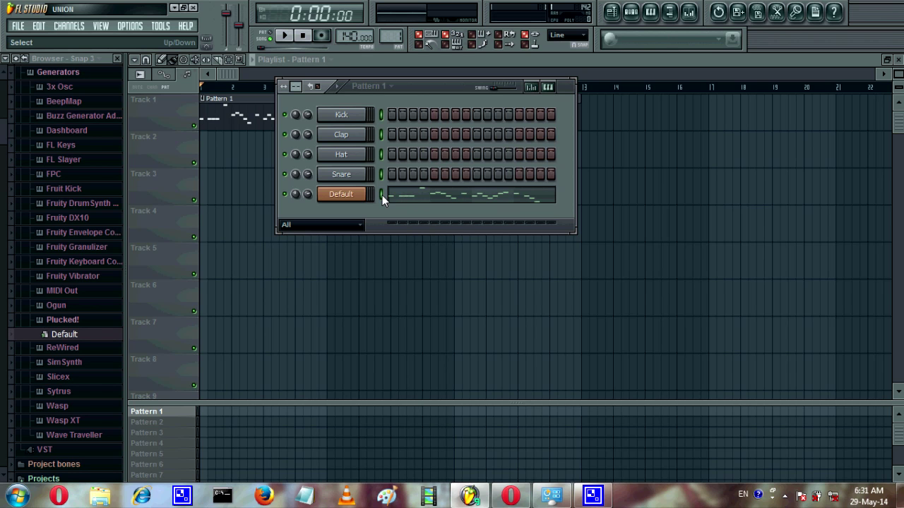
Add a new channel from the Plucked! Default preset below the existing Default channel and open its piano roll
left_click(357, 195)
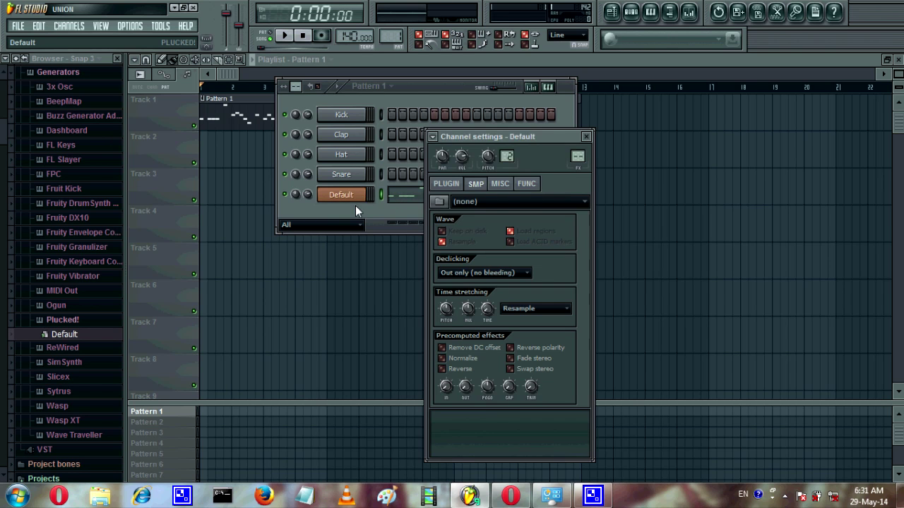
left_click(397, 205)
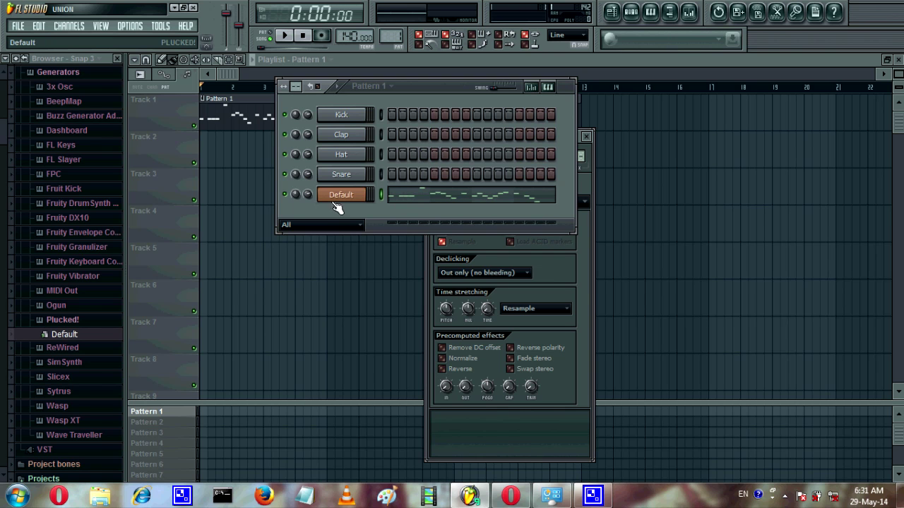
left_click_drag(69, 339, 313, 209)
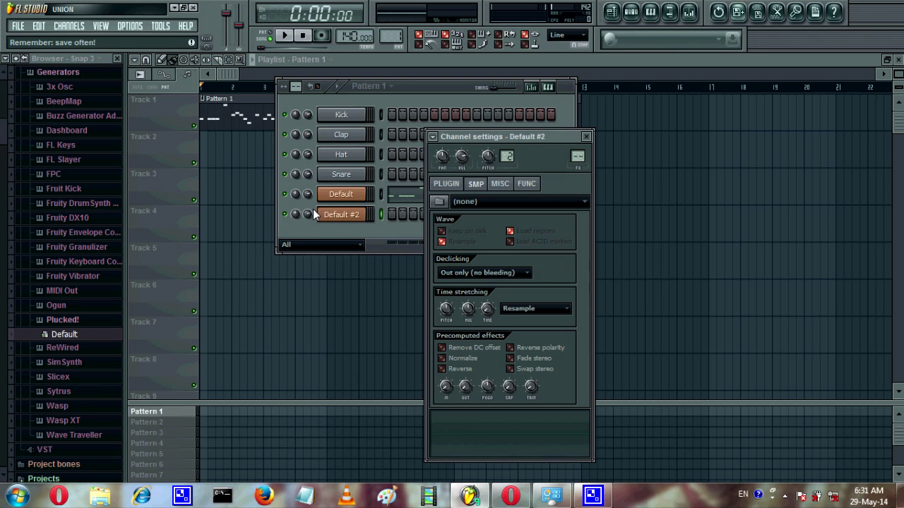
left_click(356, 233)
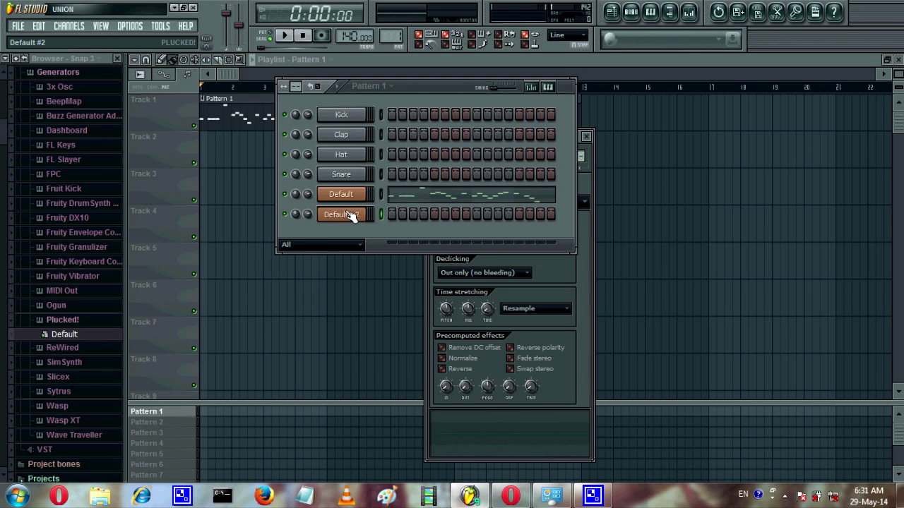
right_click(336, 222)
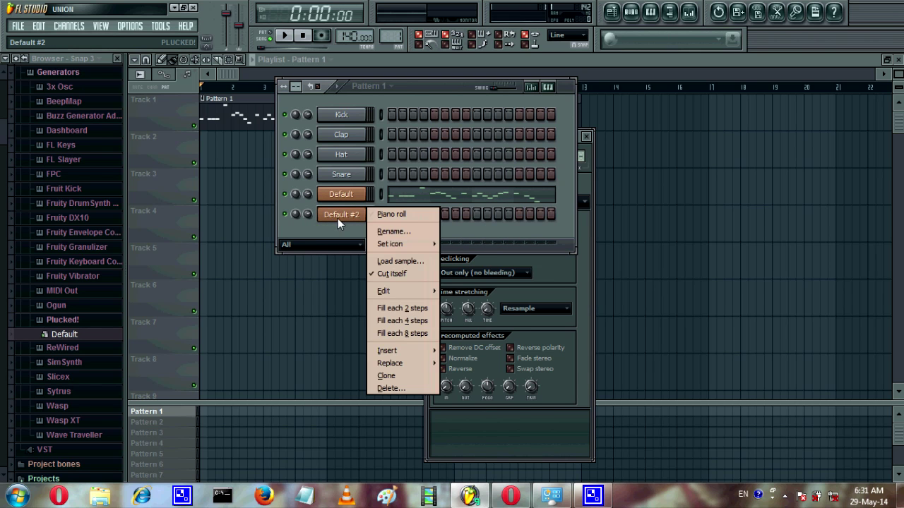
left_click(392, 215)
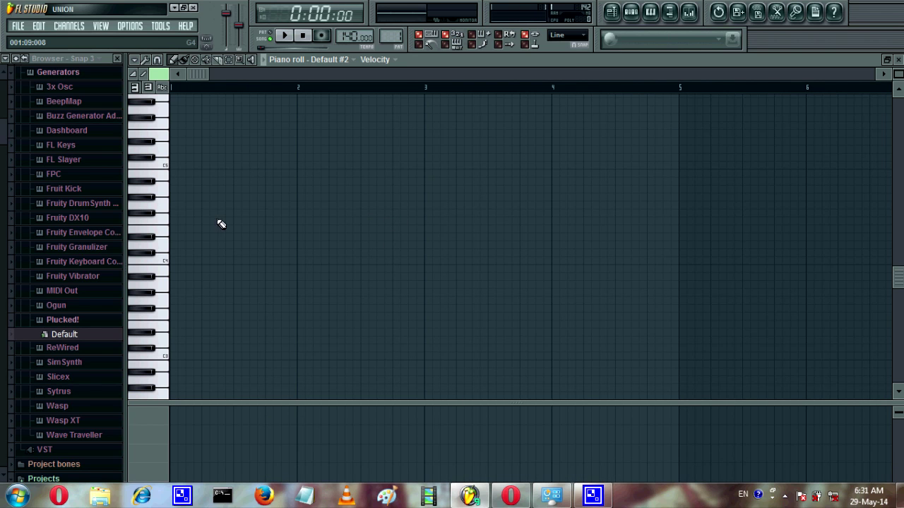
Place four scattered trial notes in the first two bars of the Default #2 piano roll and delete them all
left_click(189, 254)
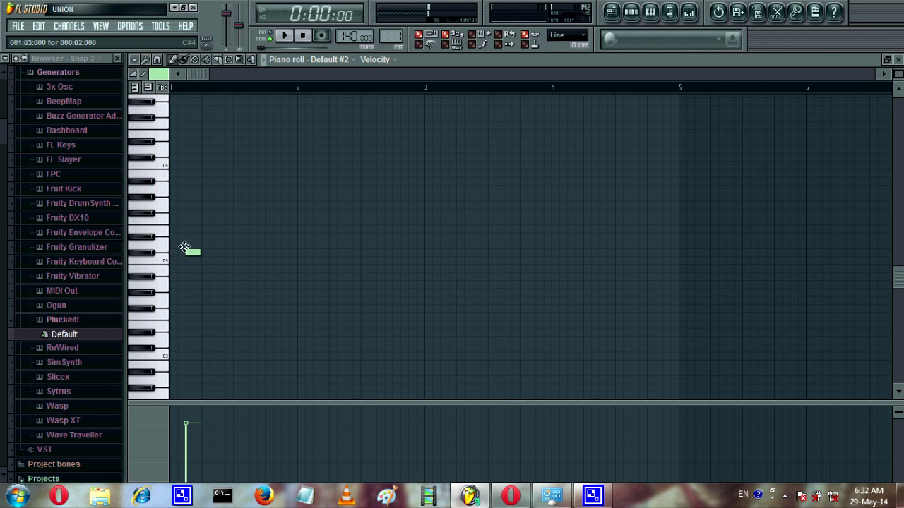
left_click(244, 207)
left_click(258, 253)
left_click(328, 190)
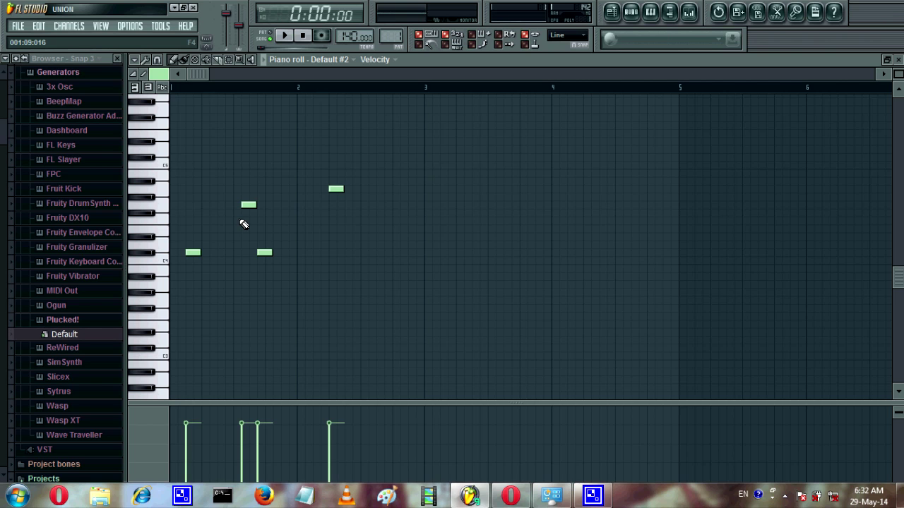
key("ctrl+a")
key("Delete")
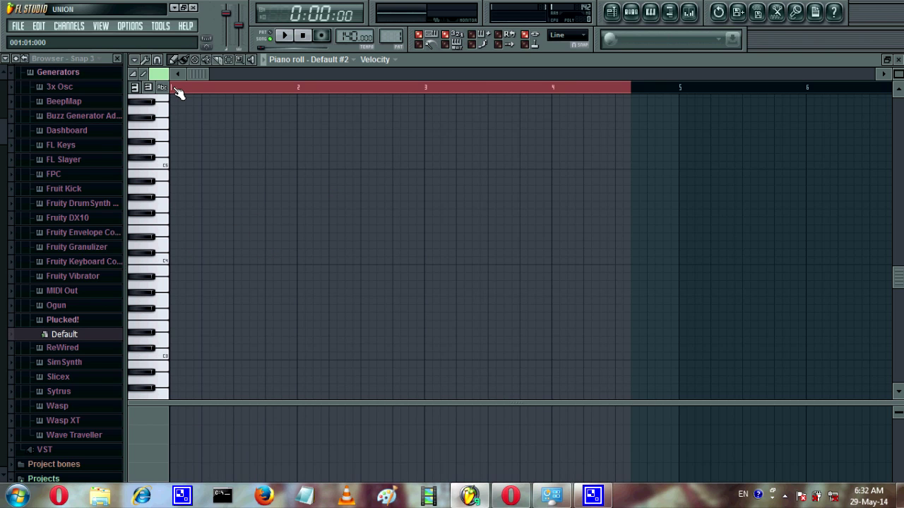
Audition pitches across several octaves of the piano roll keyboard to find the melody's opening note
left_click(151, 205)
left_click(153, 299)
left_click(152, 133)
left_click(152, 272)
left_click(152, 278)
left_click(153, 378)
left_click(152, 191)
left_click(157, 261)
left_click(155, 201)
key("e")
left_click_drag(896, 279, 896, 234)
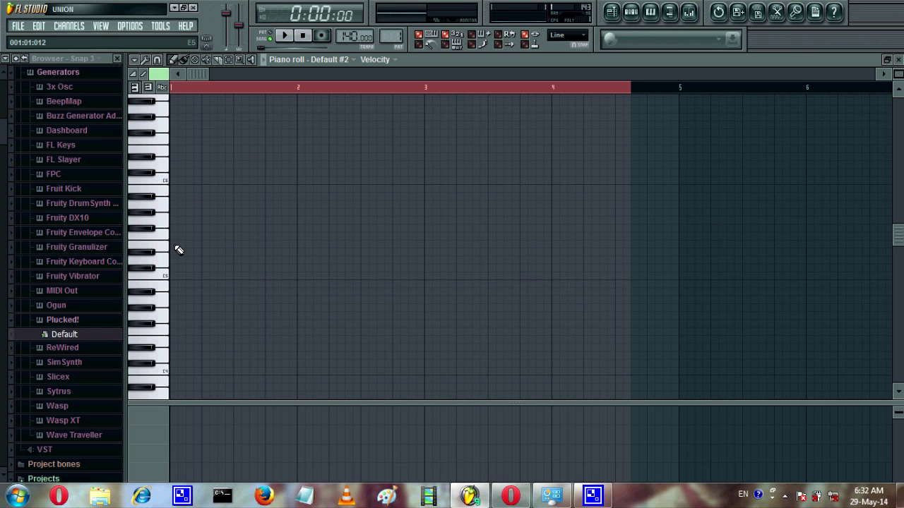
key("u")
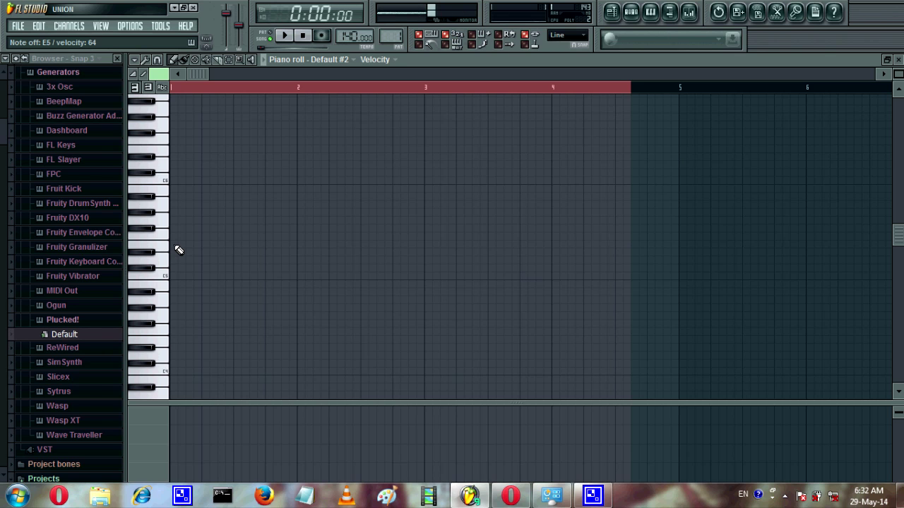
key("e")
key("e")
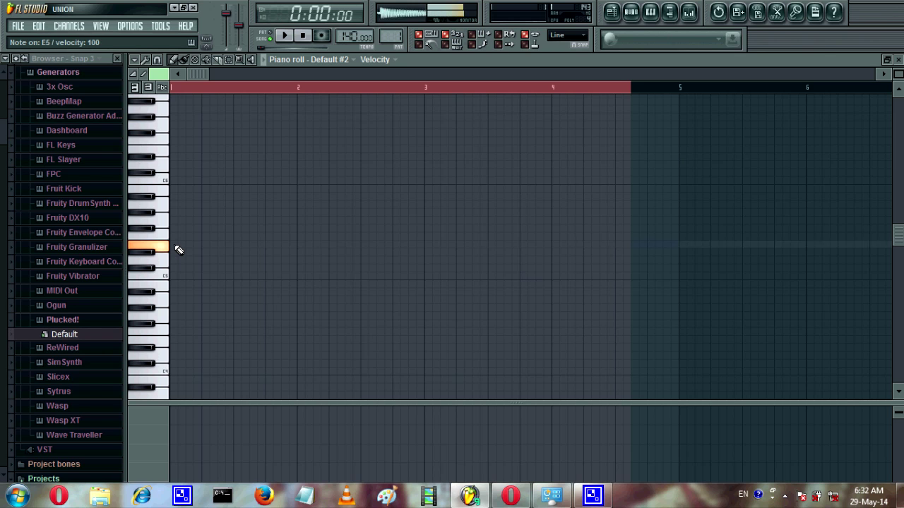
Place E5 notes at steps 1 and 5 of the first bar and play them back in pattern mode
left_click(175, 245)
left_click(205, 245)
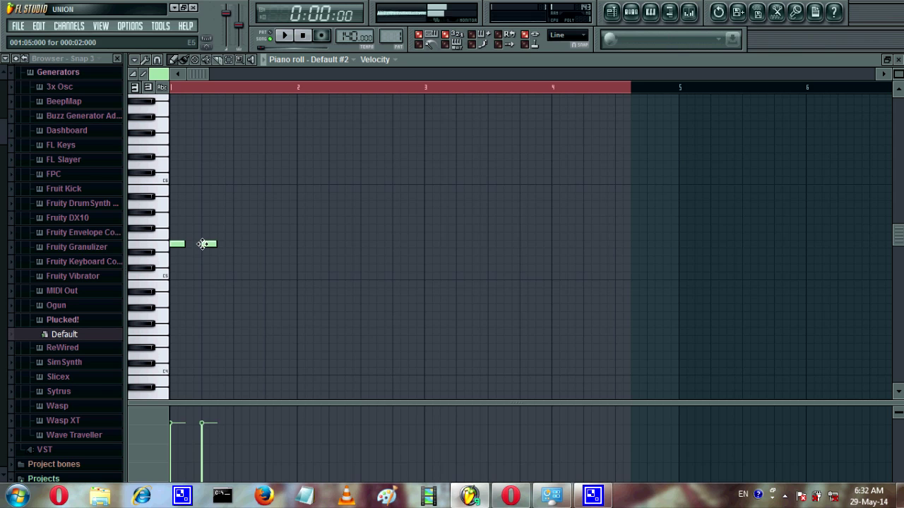
left_click(281, 35)
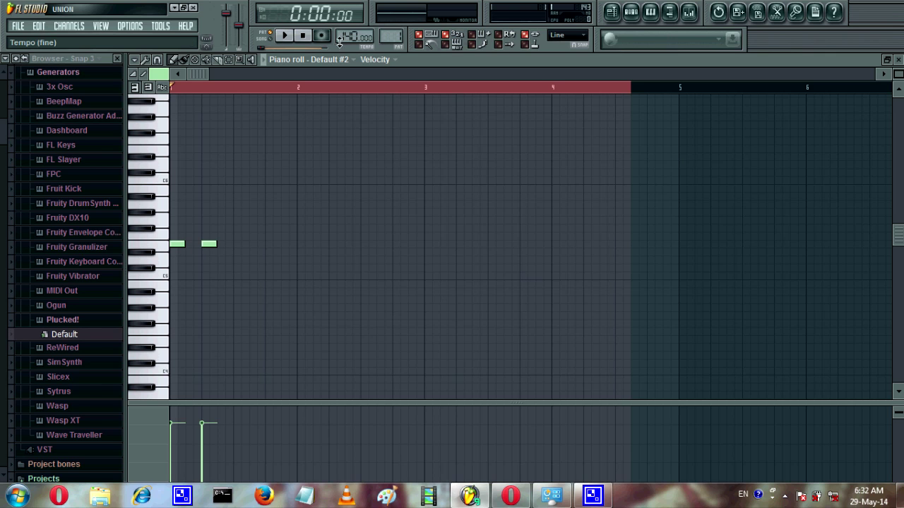
left_click(283, 39)
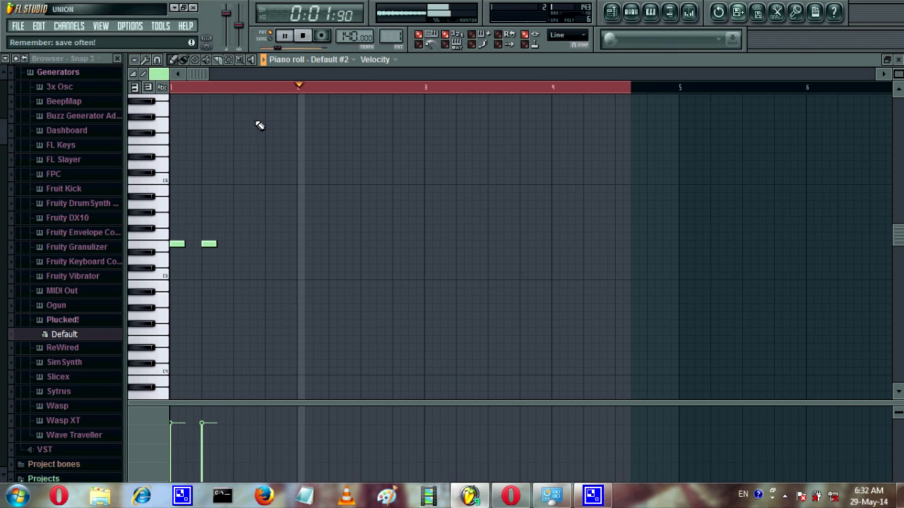
left_click(303, 35)
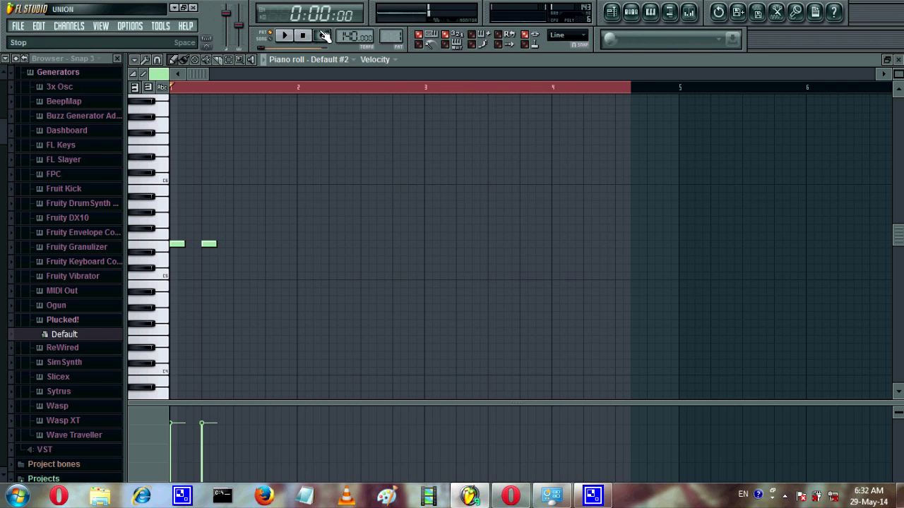
Delete the original Default channel with the old melody from Pattern 1
left_click(631, 12)
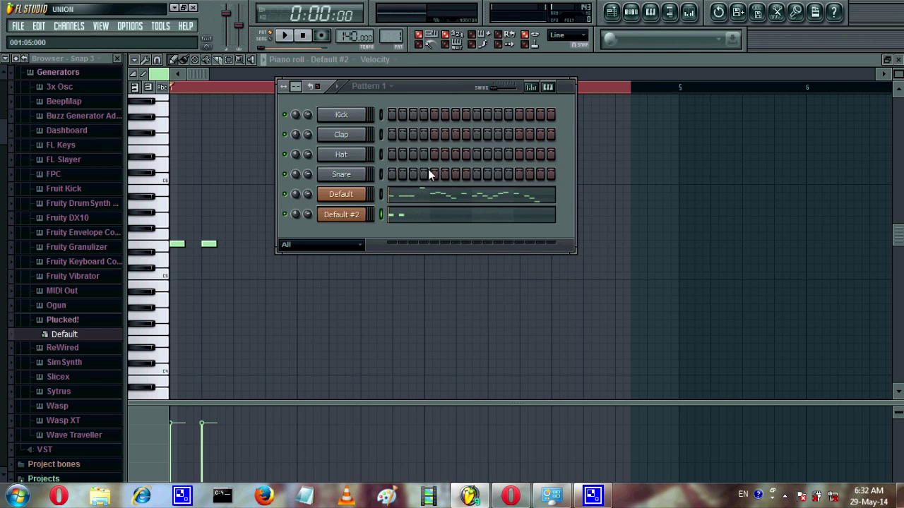
right_click(322, 195)
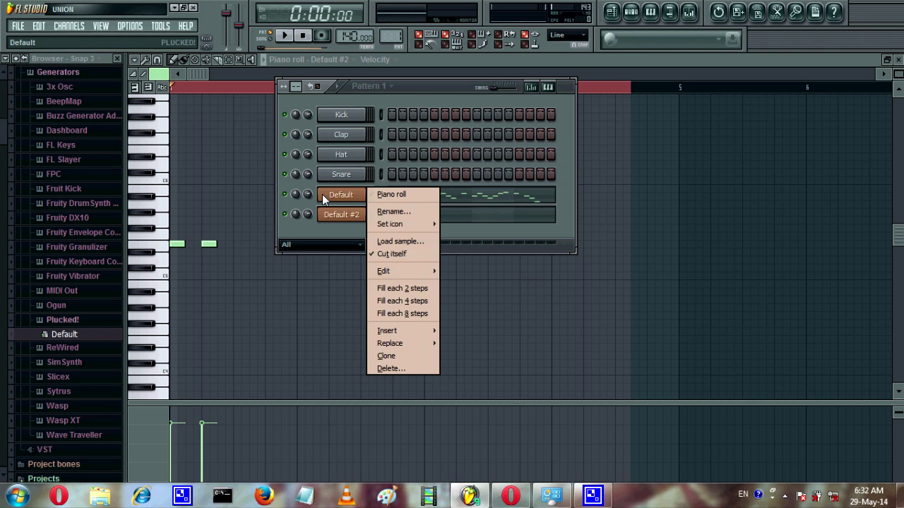
left_click(391, 367)
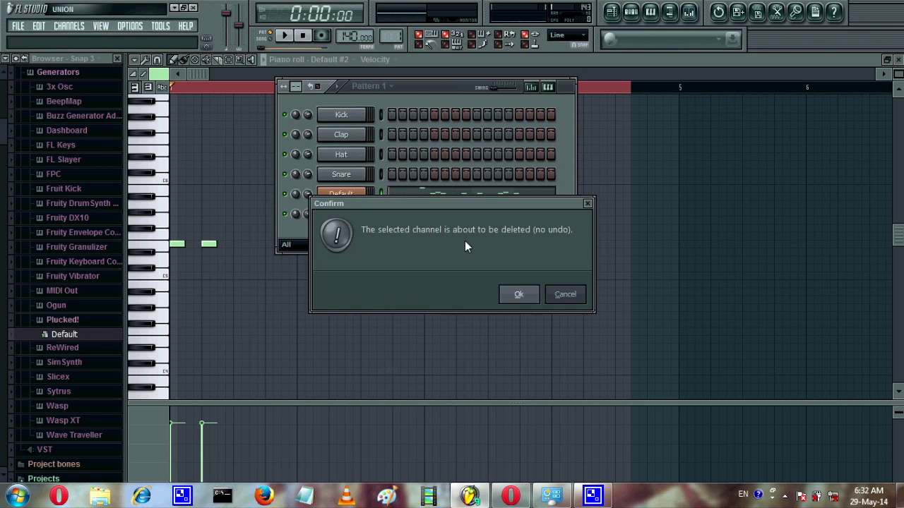
left_click(517, 295)
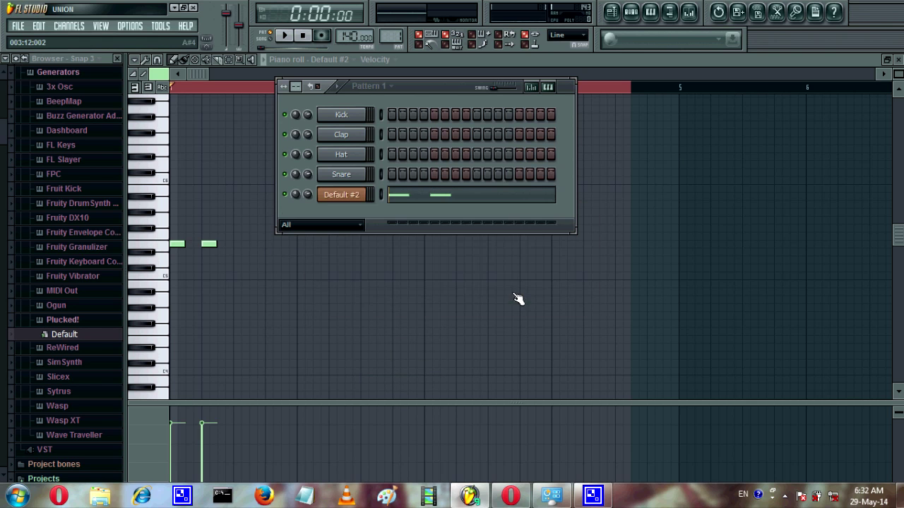
Reopen the Default #2 piano roll and, with the pattern playing, add a third E5 note at step 7 of the first bar
left_click(424, 204)
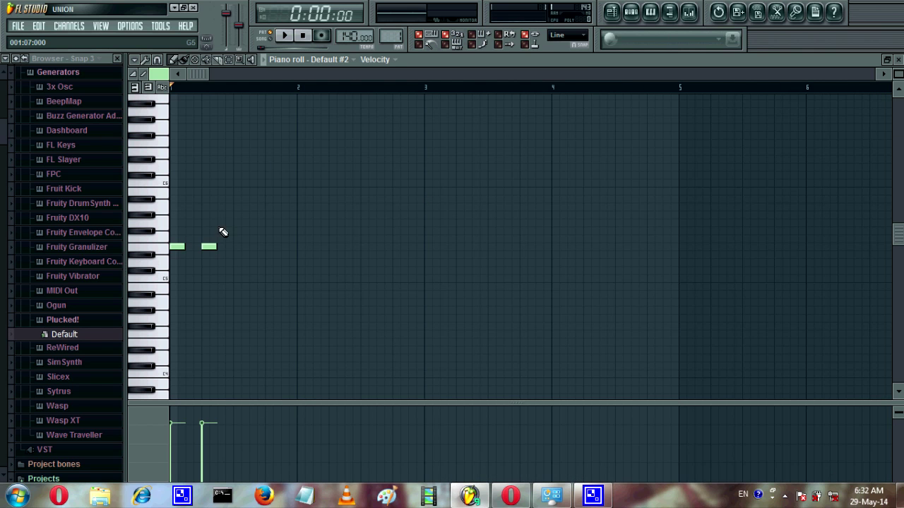
left_click(284, 36)
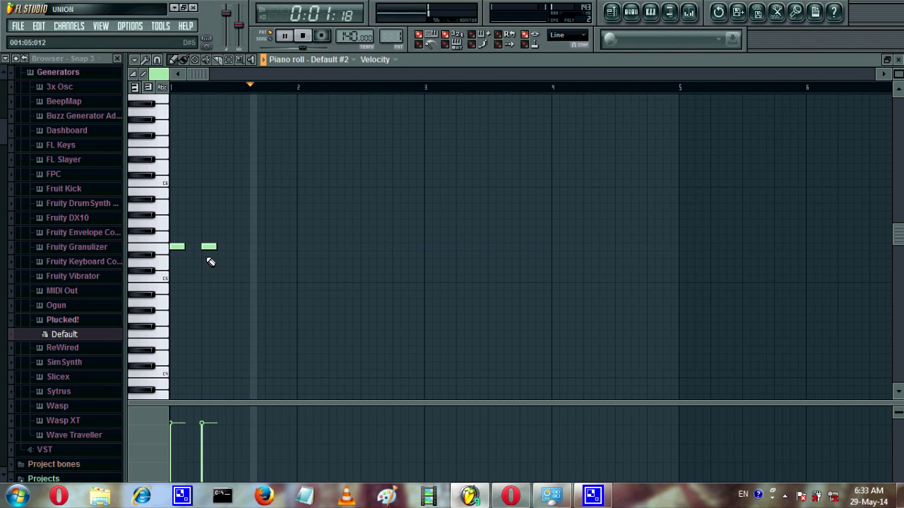
left_click_drag(209, 246, 219, 246)
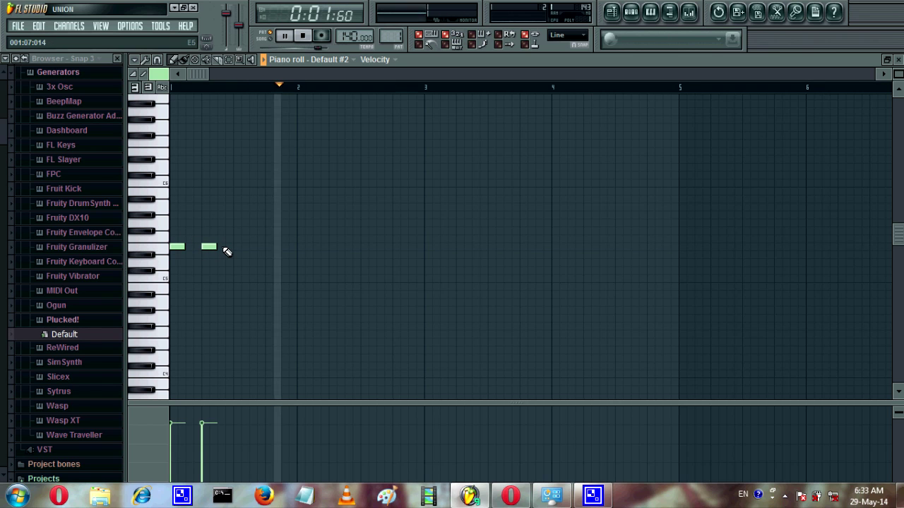
left_click(221, 247)
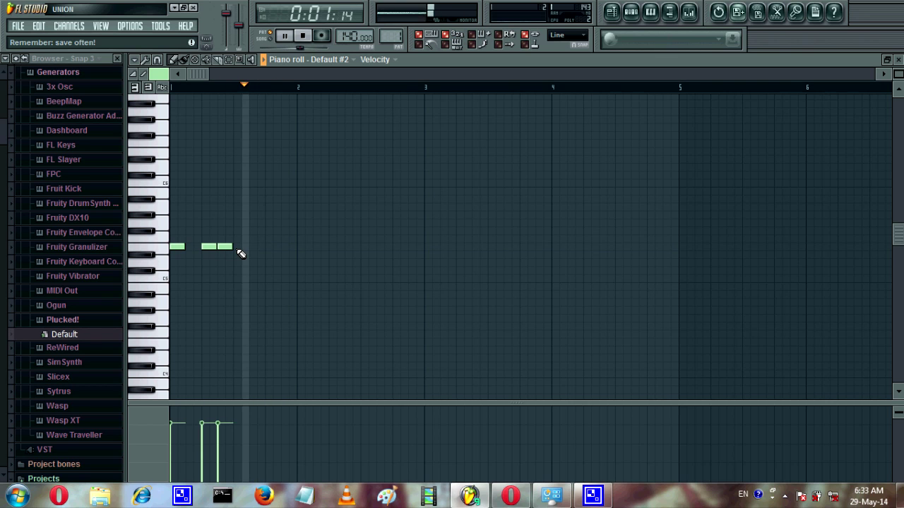
Add a fourth E5 note at step 9 of the first bar
left_click(240, 247)
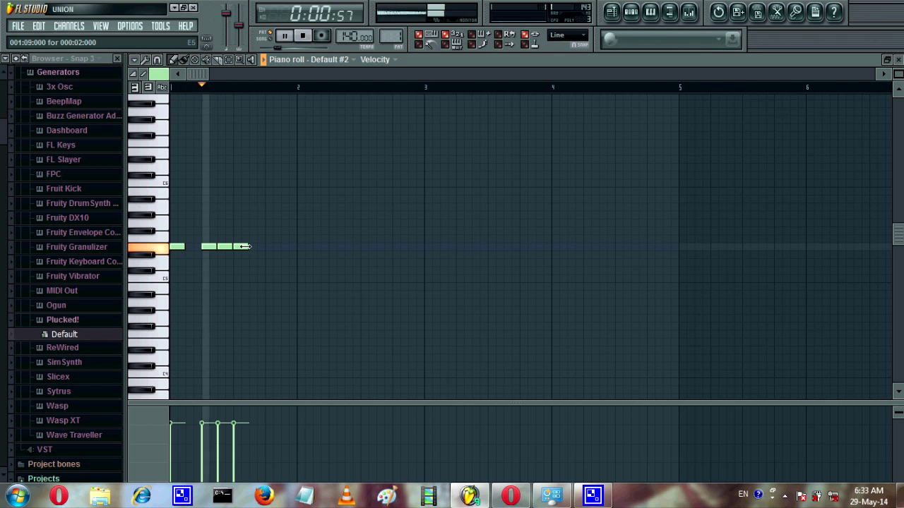
left_click(251, 200)
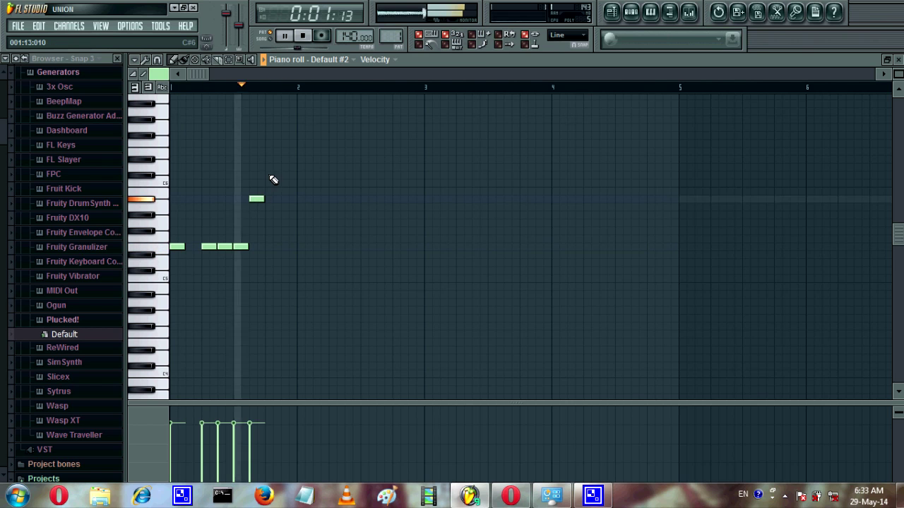
left_click(289, 224)
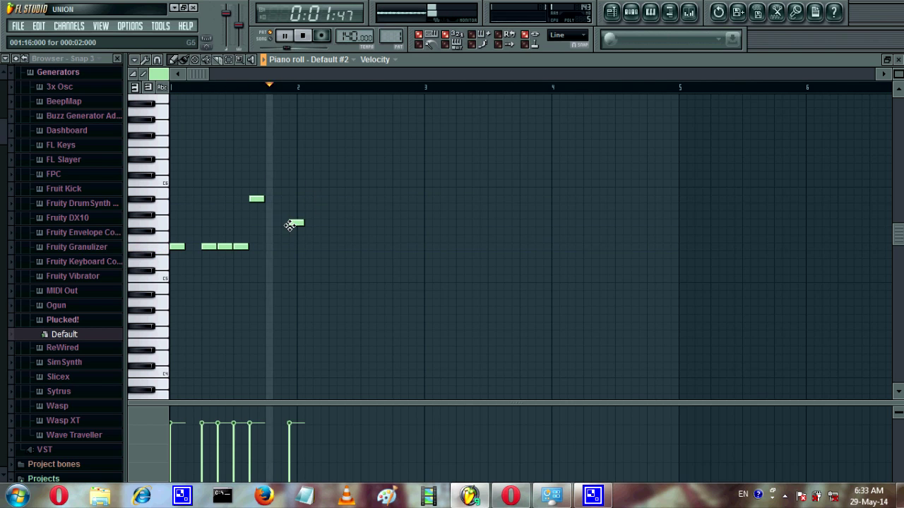
left_click(345, 199)
left_click(352, 151)
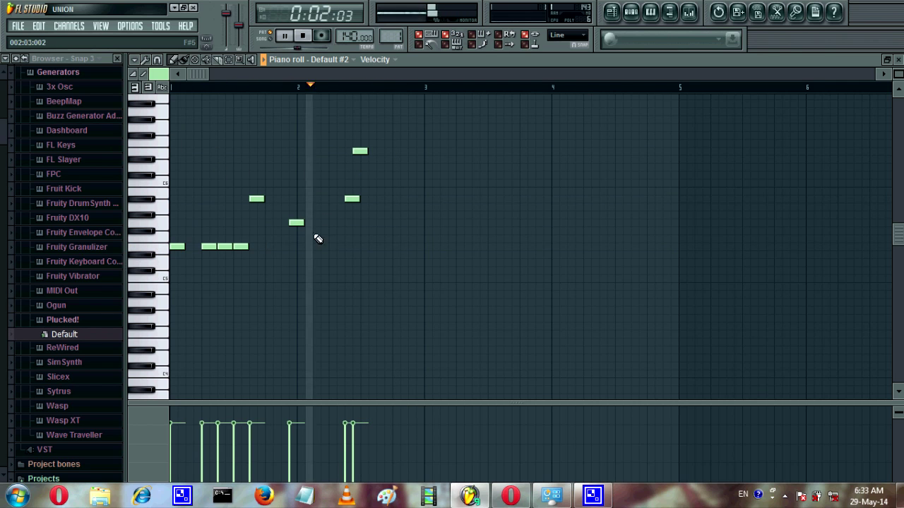
right_click(297, 223)
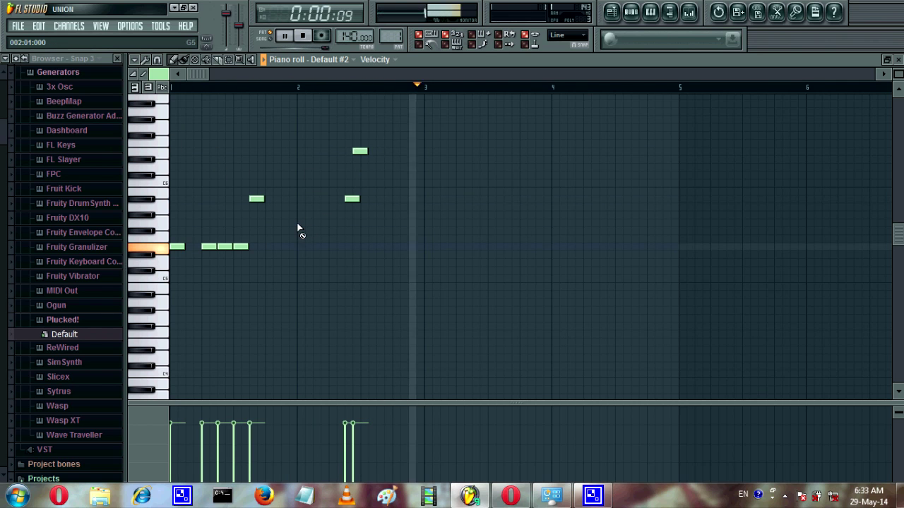
right_click(351, 199)
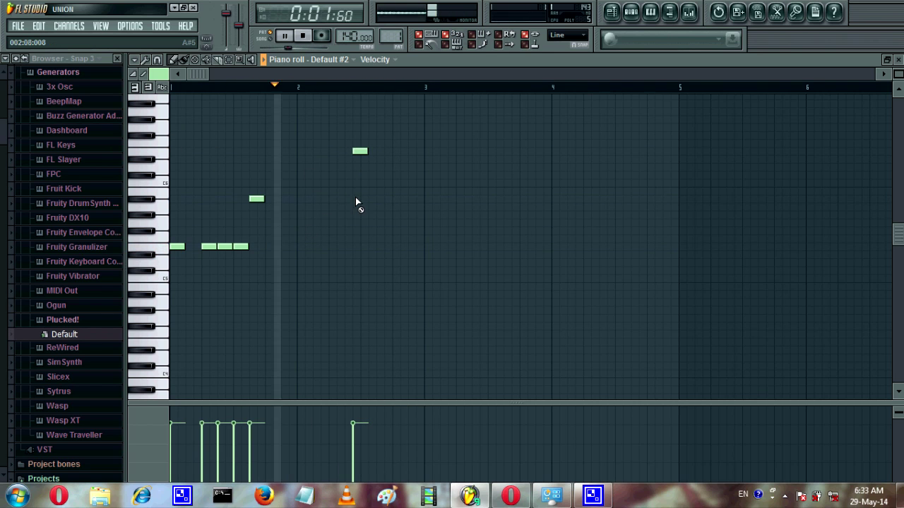
right_click(360, 151)
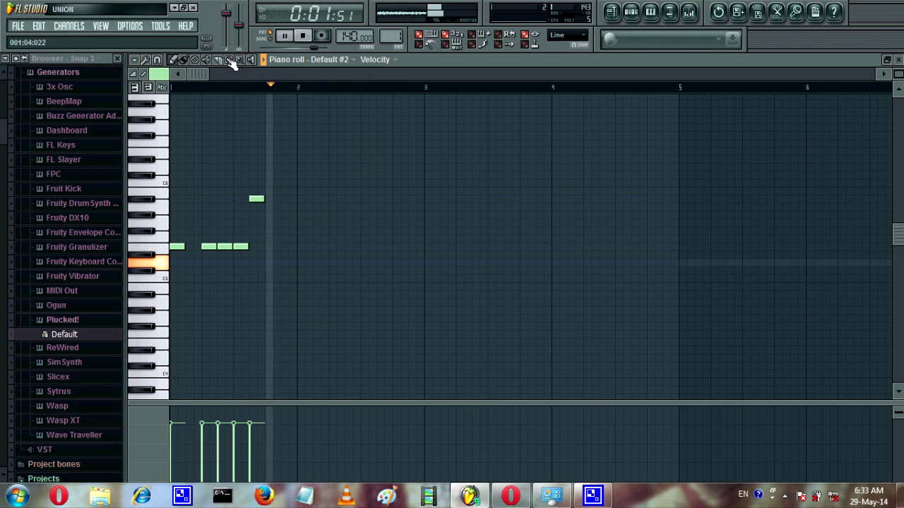
left_click(260, 269)
right_click(263, 271)
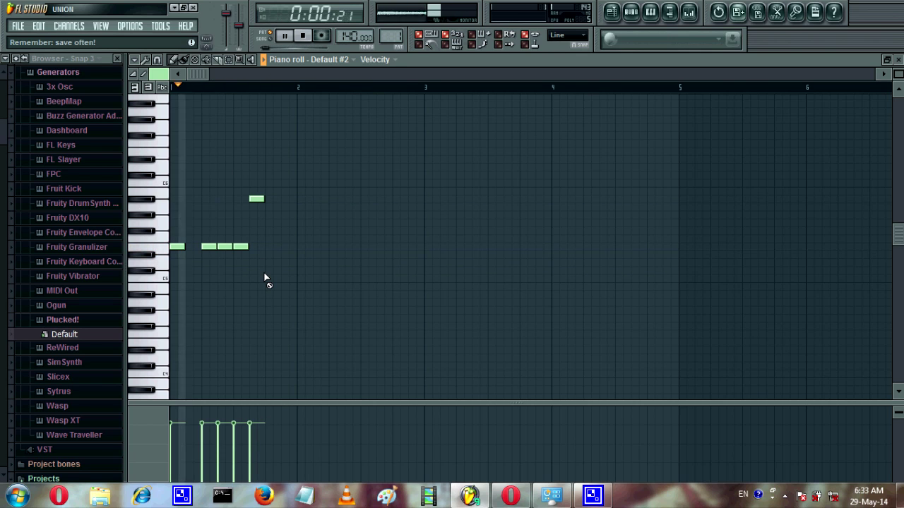
right_click(256, 198)
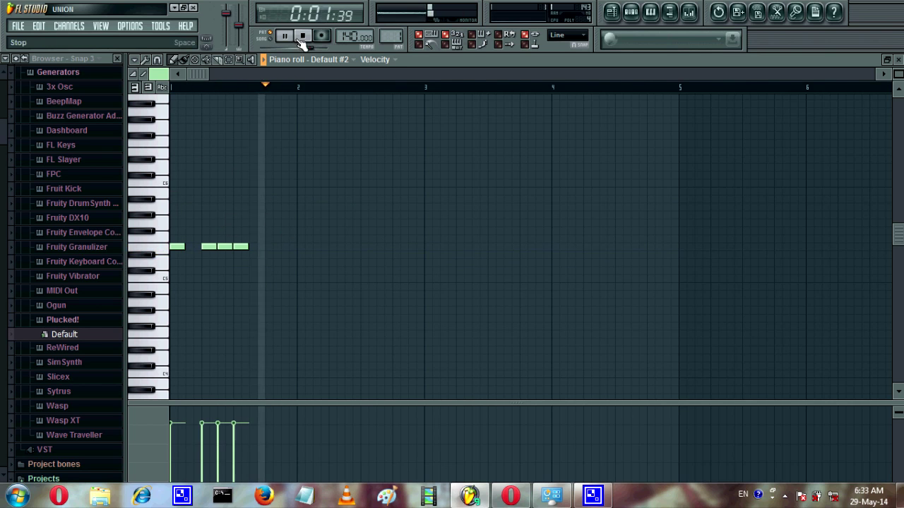
Place B5 at step 13 of bar 1 and F#5, G5, F#5, E5, D5 on steps 1, 3, 5, 7, 9 of bar 2
left_click(263, 222)
left_click_drag(265, 222, 271, 191)
left_click(303, 230)
left_click(319, 230)
left_click_drag(313, 227, 317, 220)
left_click(336, 230)
left_click(351, 246)
left_click(368, 262)
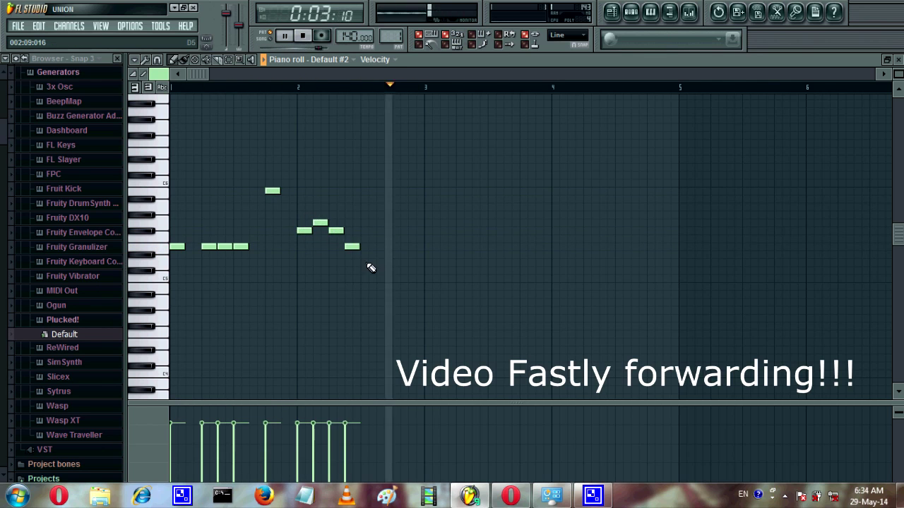
Continue the melody with F#5 at step 13 of bar 2, and E5 and F#5 at steps 1 and 3 of bar 3
left_click(399, 246)
left_click_drag(399, 246, 432, 246)
left_click(431, 230)
left_click(439, 231)
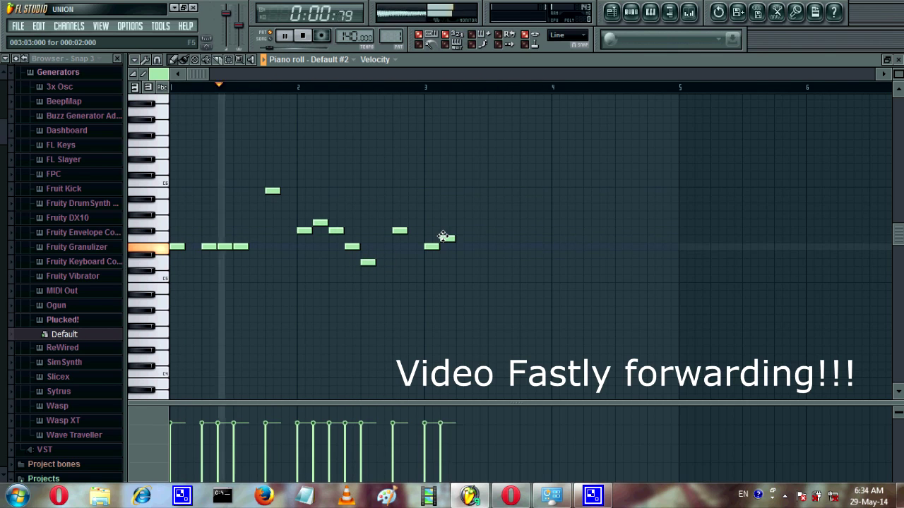
left_click_drag(440, 230, 447, 230)
Add E5, D5, E5, F#5 and G5 notes at steps 5, 7, 9, 11 and 13 of bar 3
left_click(463, 247)
left_click(480, 263)
left_click(493, 246)
left_click(510, 230)
left_click(540, 214)
mouse_move(538, 214)
left_mouse_down()
mouse_move(526, 213)
mouse_move(525, 226)
left_mouse_up()
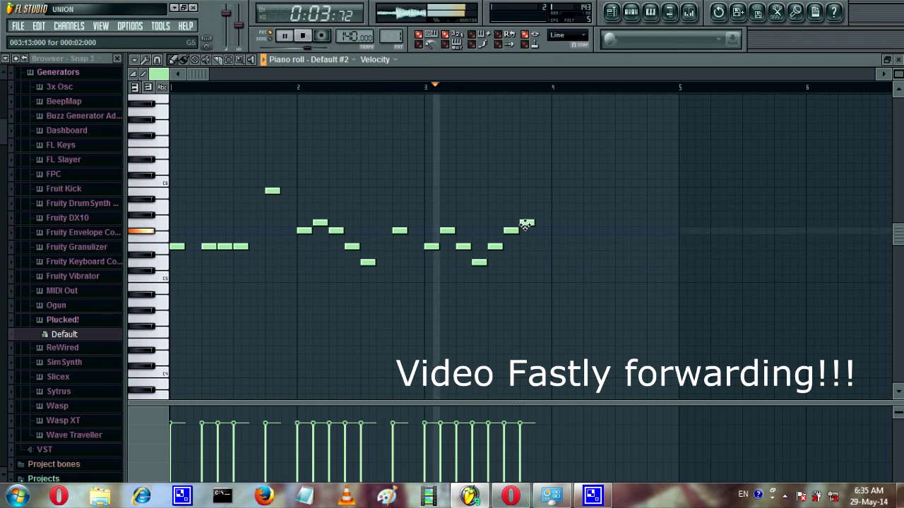
Finish the melody with F#5, E5, D5 and B4 at steps 1, 5, 7 and 9 of bar 4, and stop playback
left_click(557, 231)
left_click(569, 246)
left_click_drag(569, 245, 589, 244)
left_click(600, 255)
left_click_drag(604, 255, 621, 286)
left_click(620, 278)
scroll(591, 103, "up", 1)
left_click(293, 36)
left_click(294, 36)
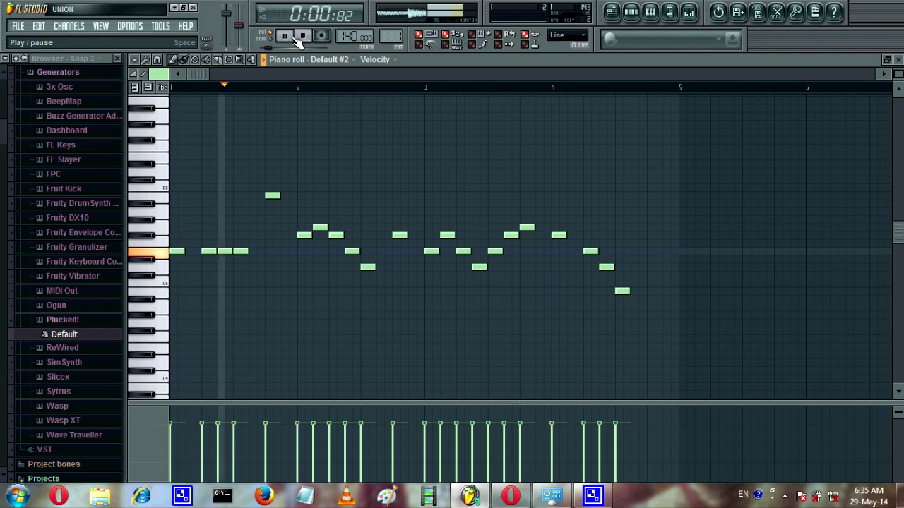
left_click(301, 36)
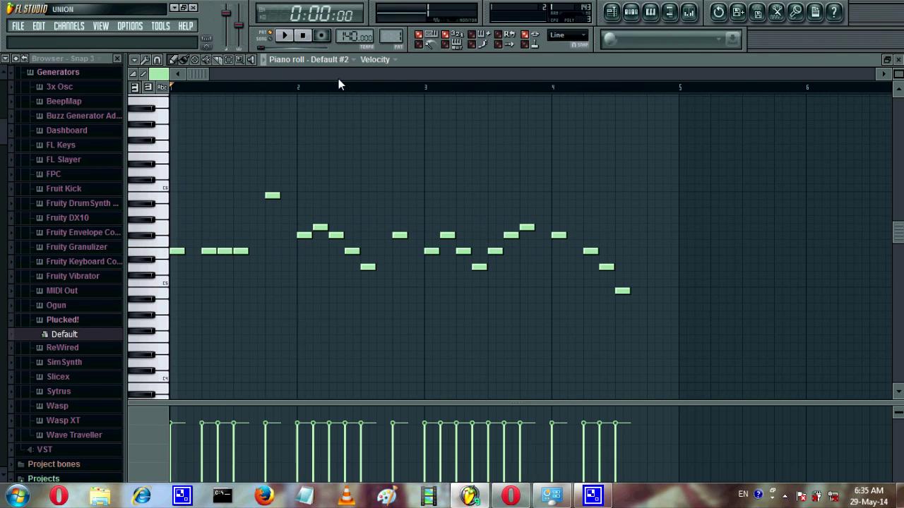
left_click(378, 87)
left_click(399, 171)
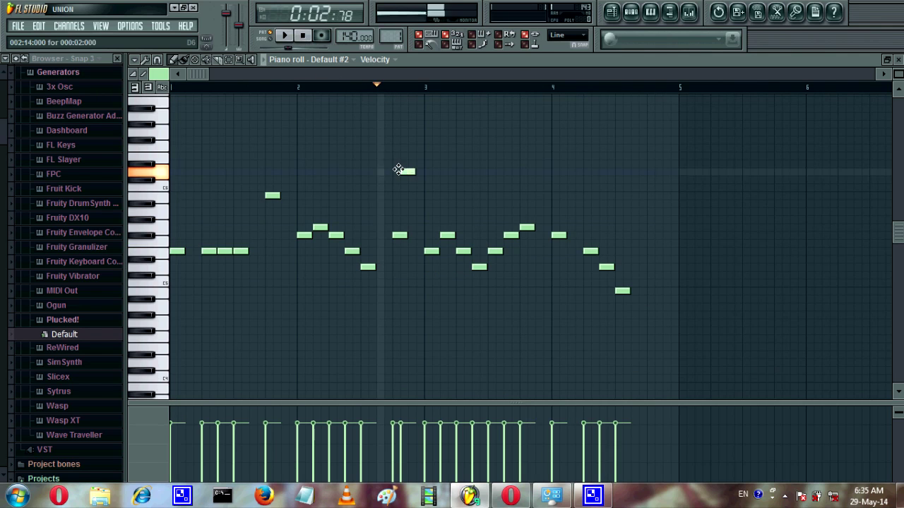
left_click(283, 35)
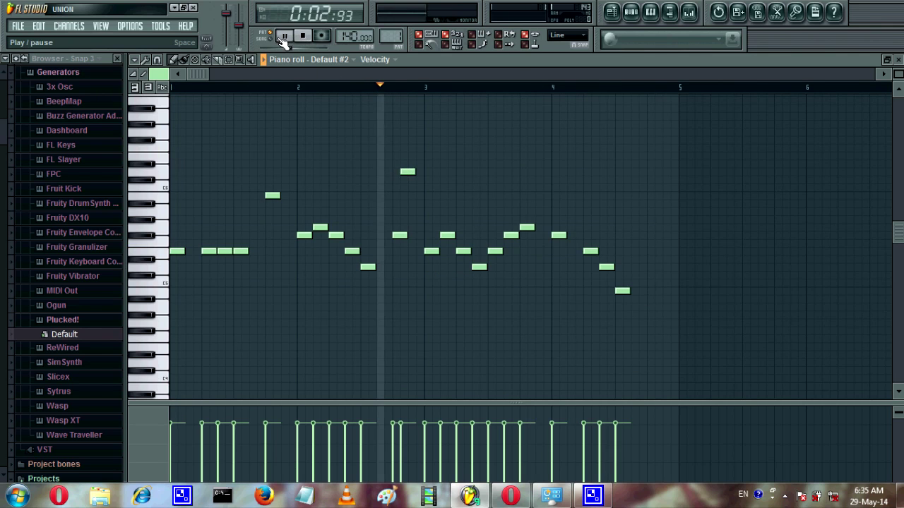
left_click(284, 35)
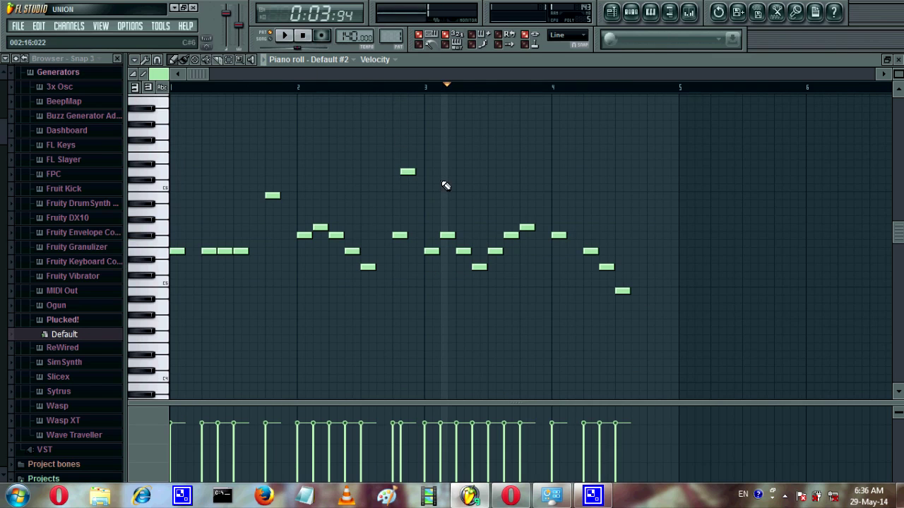
mouse_move(448, 88)
left_mouse_down()
mouse_move(329, 93)
mouse_move(520, 88)
mouse_move(322, 125)
left_mouse_up()
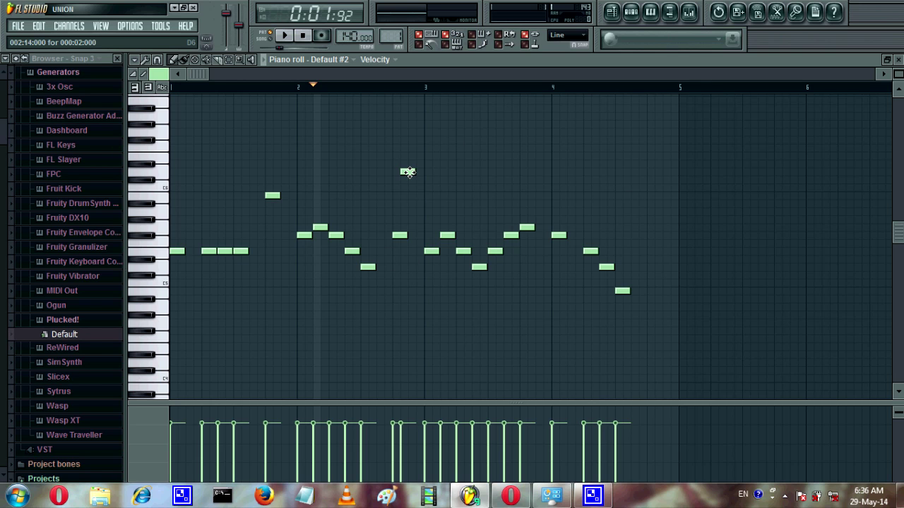
mouse_move(317, 90)
left_mouse_down()
mouse_move(248, 85)
mouse_move(272, 121)
mouse_move(241, 124)
left_mouse_up()
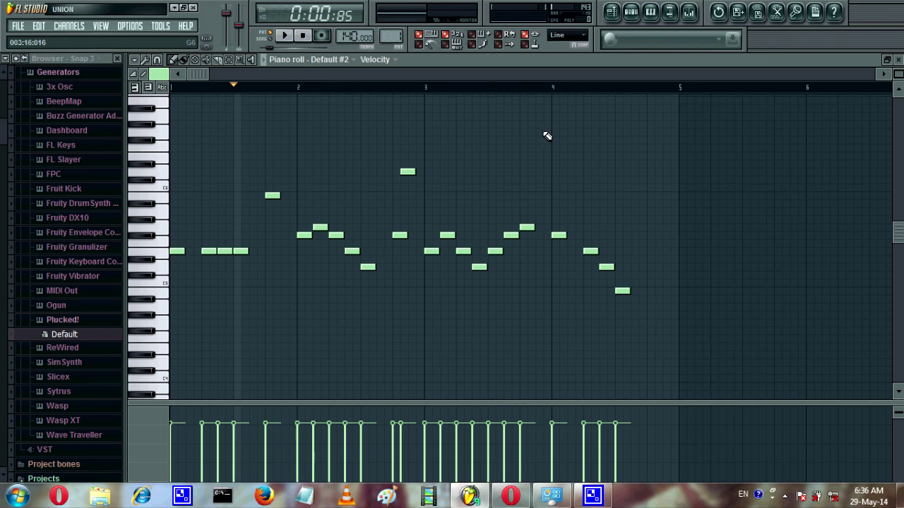
left_click(239, 164)
right_click(234, 165)
right_click(406, 172)
Open the playlist and delete the three existing Pattern 1 clips from Track 1
left_click(612, 14)
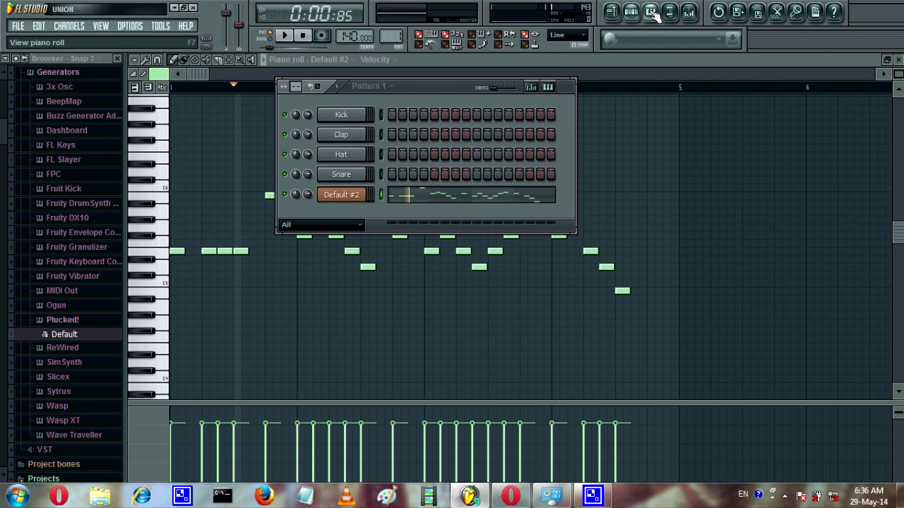
left_click(611, 13)
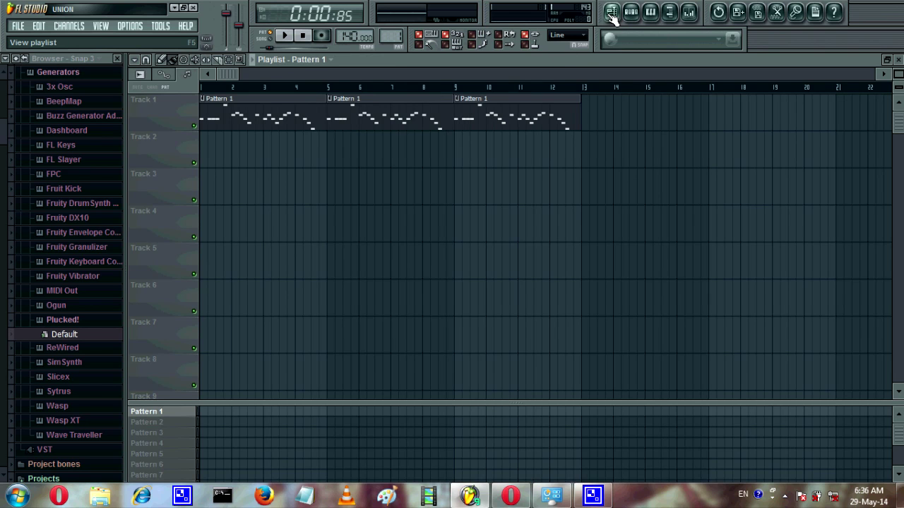
right_click(275, 117)
right_click(343, 113)
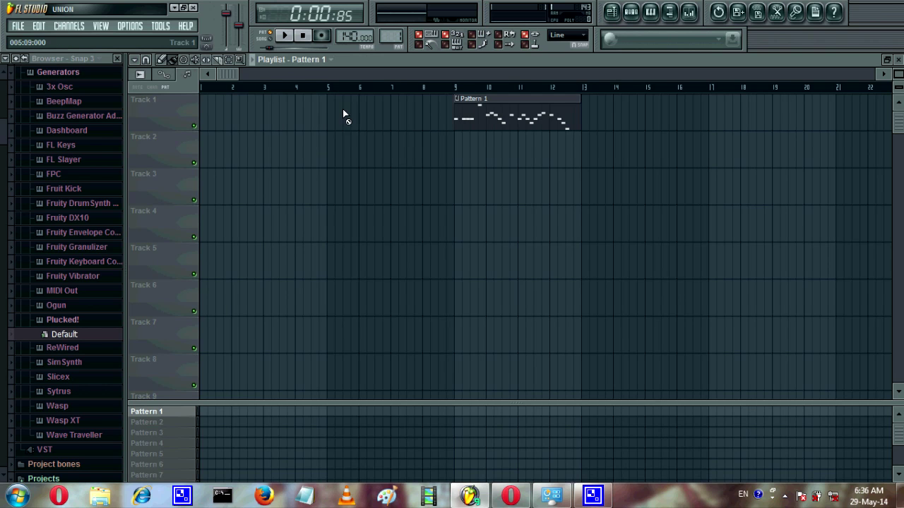
right_click(471, 119)
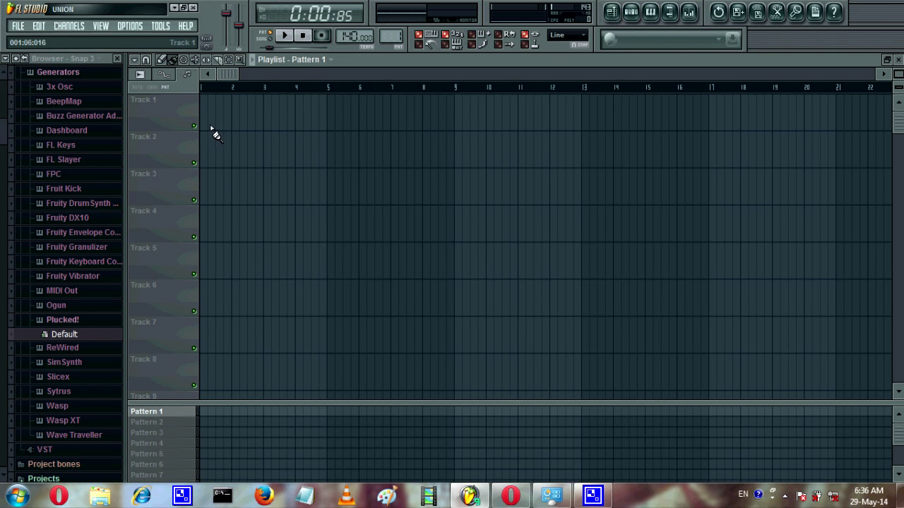
Place three consecutive Pattern 1 clips on Track 1, starting at bars 1, 5 and 9
left_click(630, 15)
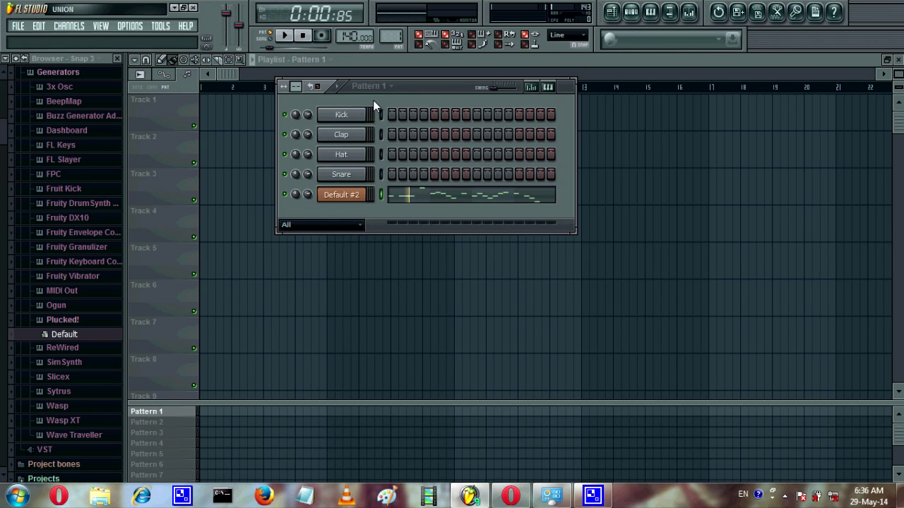
left_click(205, 110)
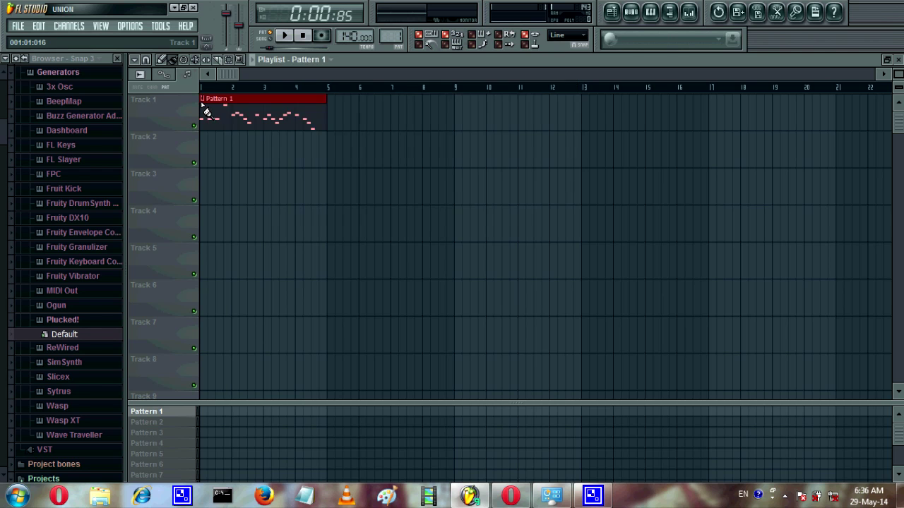
left_click(332, 124)
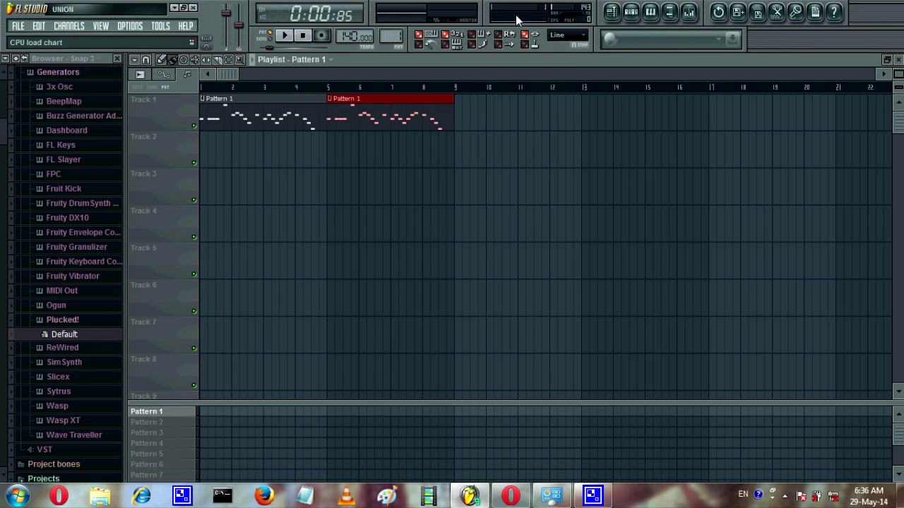
left_click(466, 125)
left_click_drag(487, 119, 479, 119)
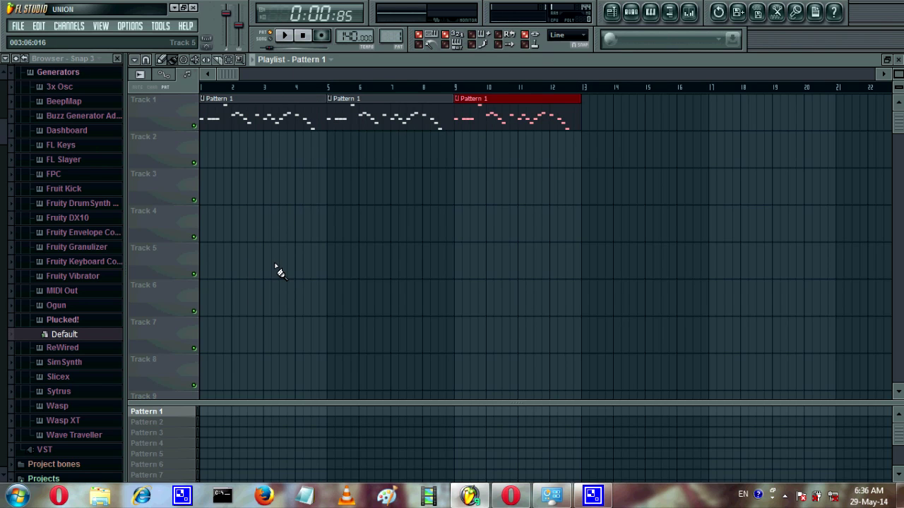
Switch to song mode, play the arrangement through the three Pattern 1 clips and stop playback
left_click(272, 39)
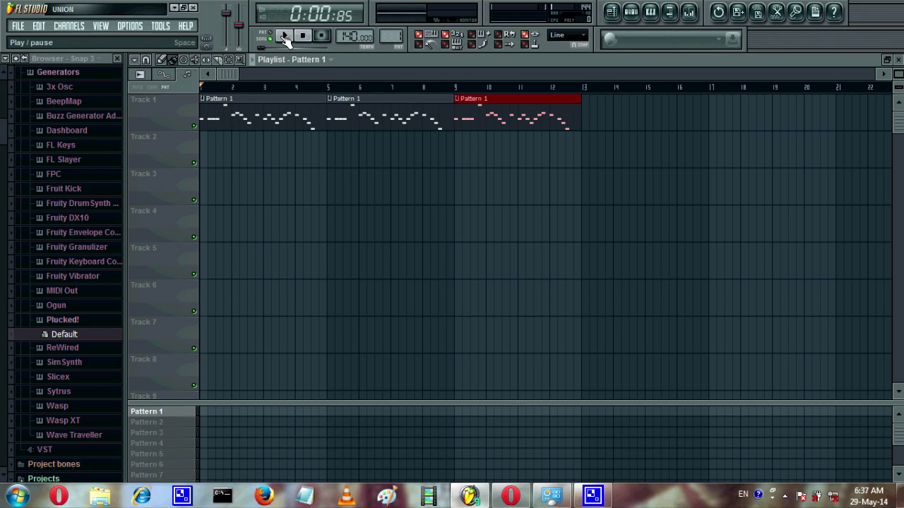
left_click(289, 41)
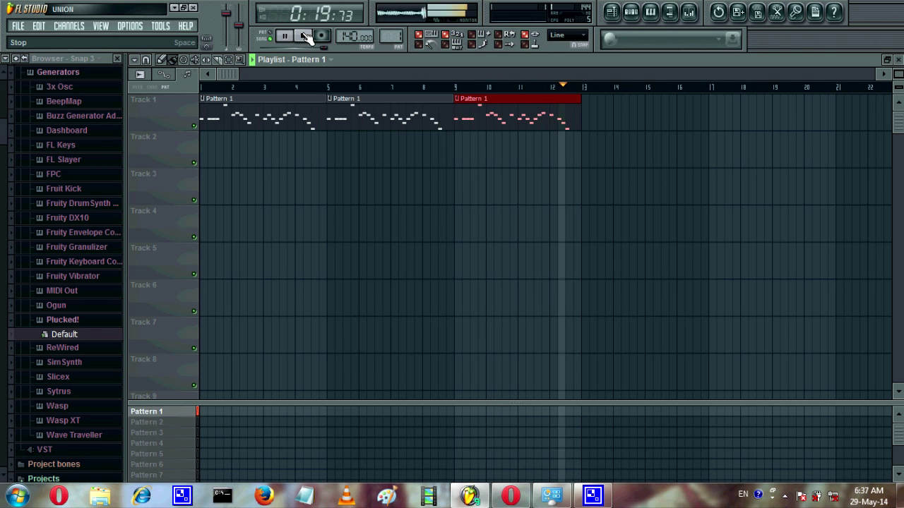
left_click(304, 36)
left_click(305, 36)
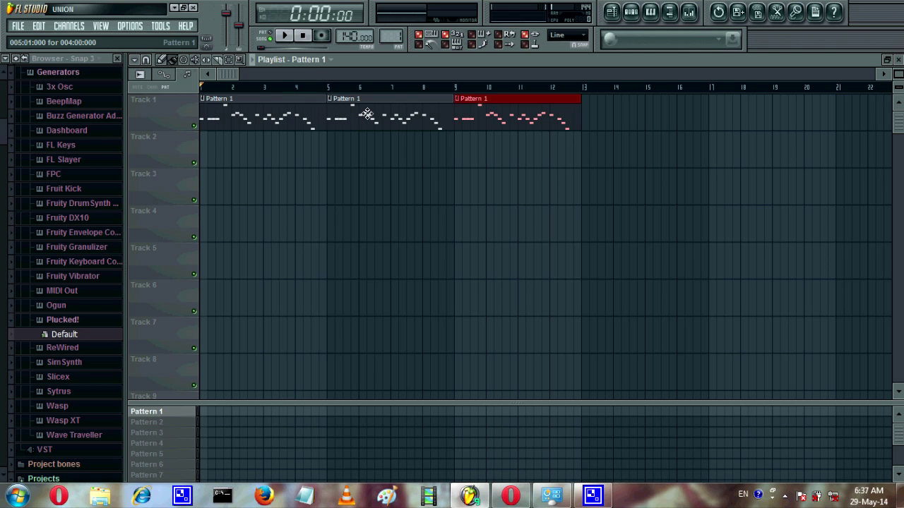
Browse the Plucked and Sequence presets of the Sytrus generator and bring up the Pattern 1 channel rack
left_click(89, 276)
left_click(73, 278)
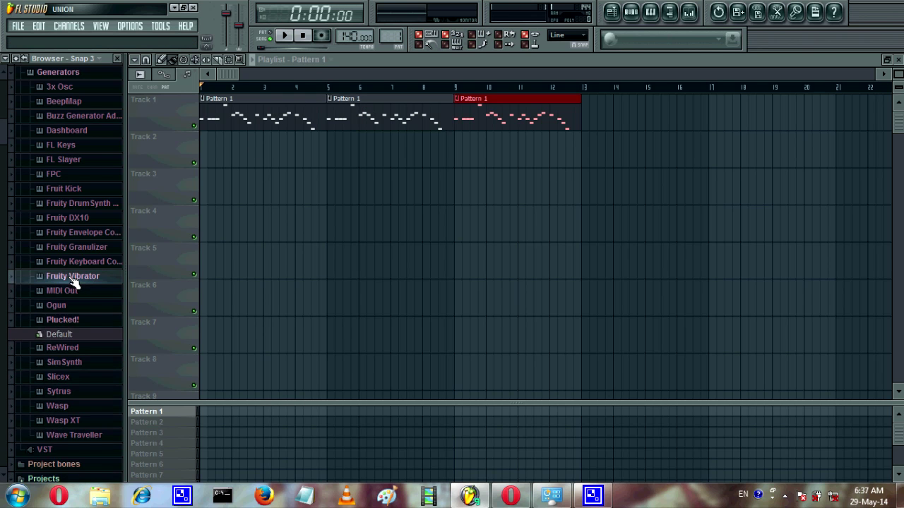
left_click(67, 393)
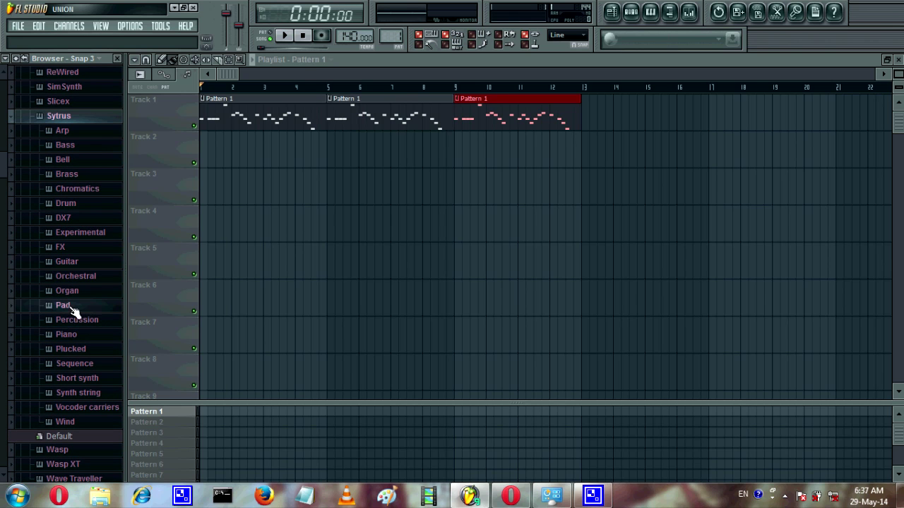
left_click(75, 351)
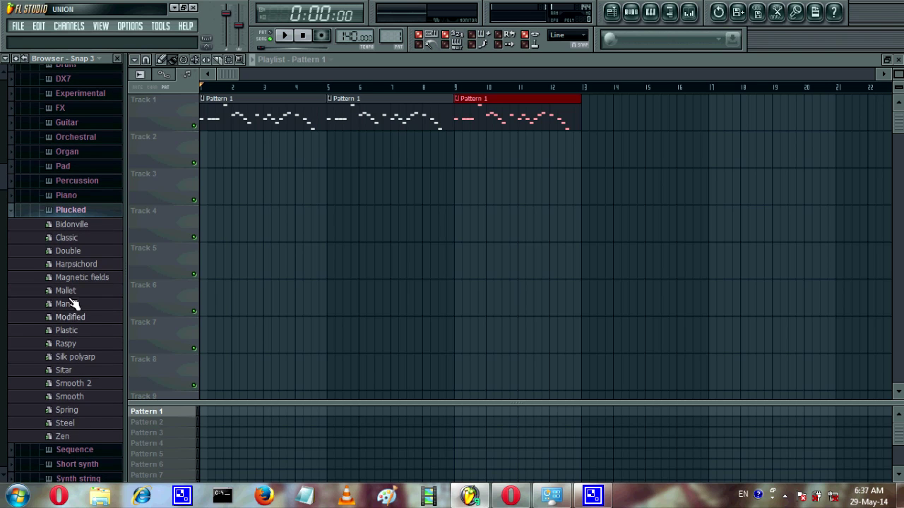
left_click(80, 449)
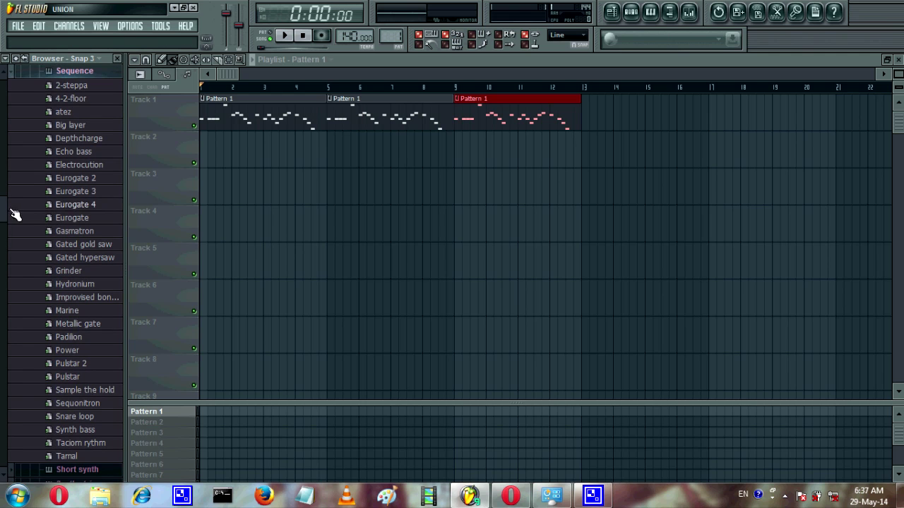
left_click(633, 20)
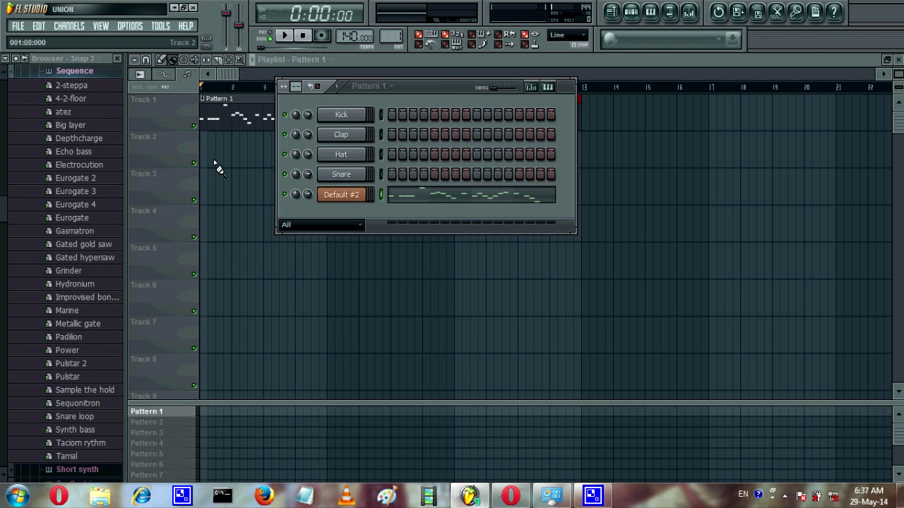
Add the Sytrus Eurogate preset as a new channel below Default #2 and audition it with several low and high notes
left_click_drag(78, 218, 311, 211)
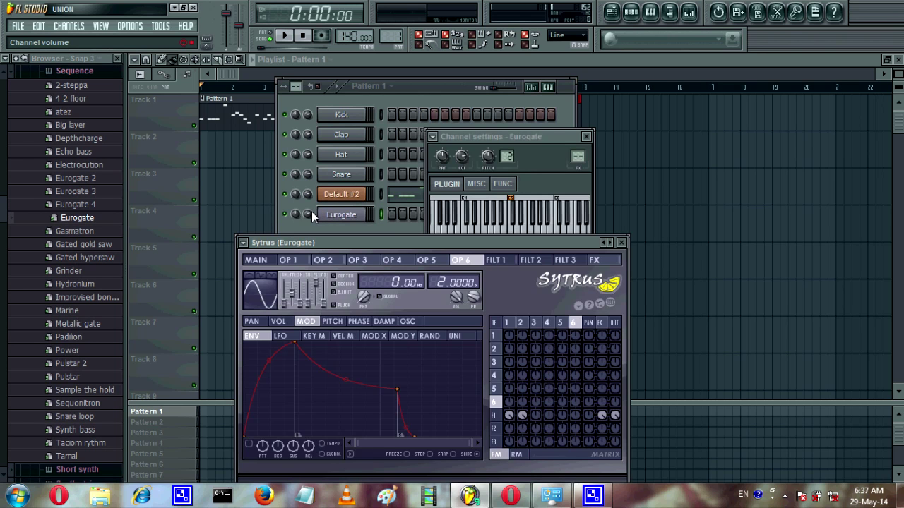
key("c")
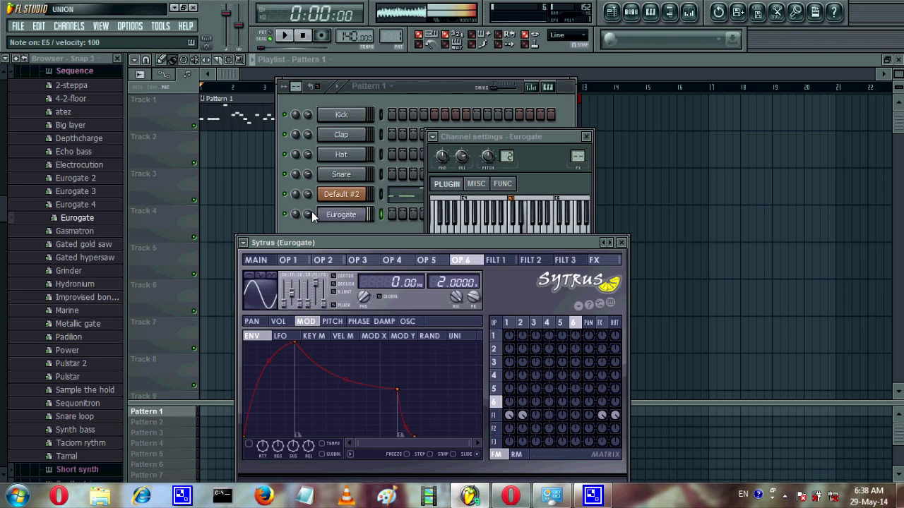
key("z")
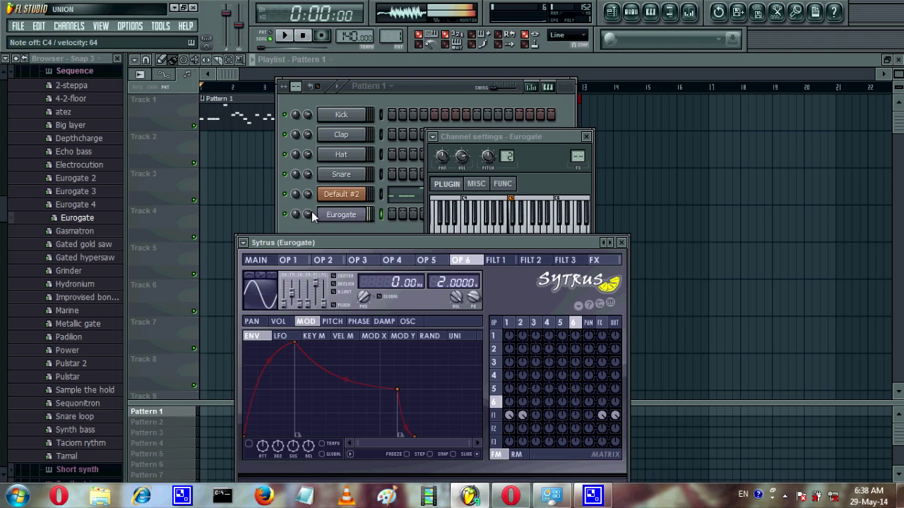
key("y")
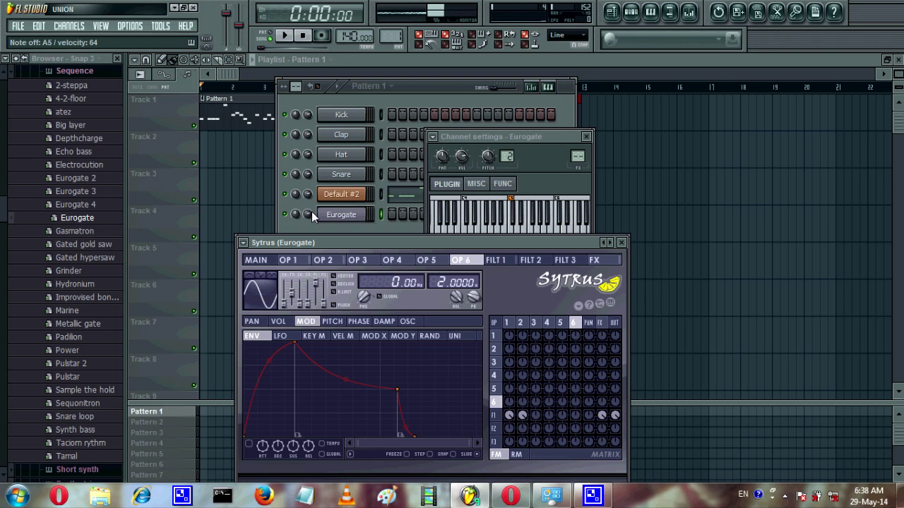
key("e")
key("q")
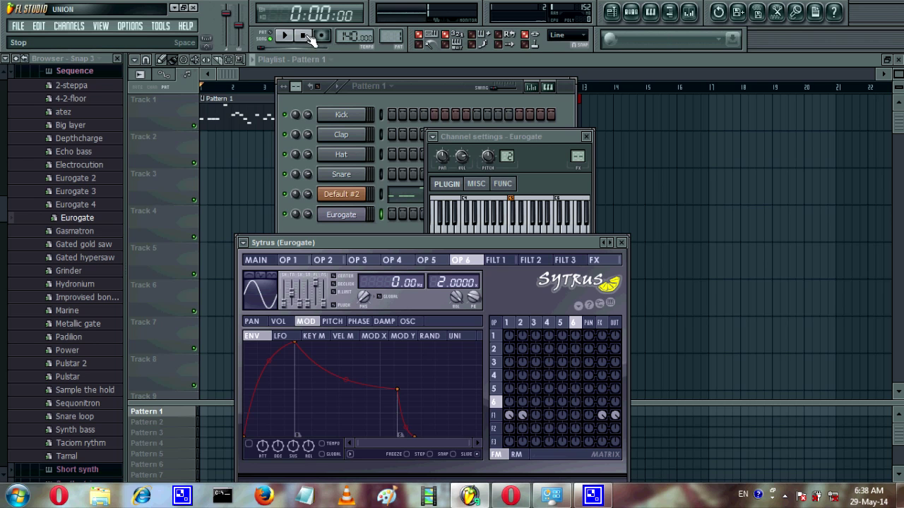
Open the Eurogate channel's piano roll and place four short notes at different pitches, three in bar 1 and one in bar 2
left_click(348, 218)
right_click(348, 219)
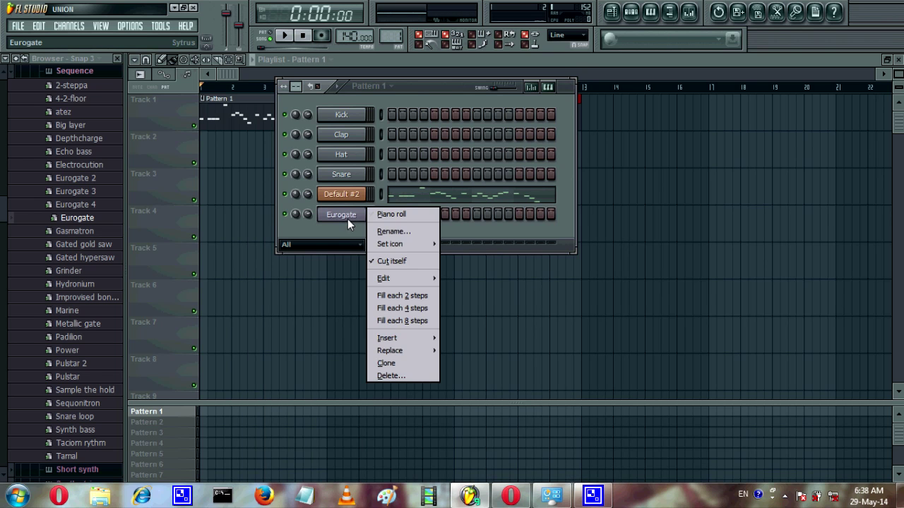
left_click(370, 214)
left_click(228, 251)
left_click(275, 244)
left_click(284, 180)
left_click(348, 212)
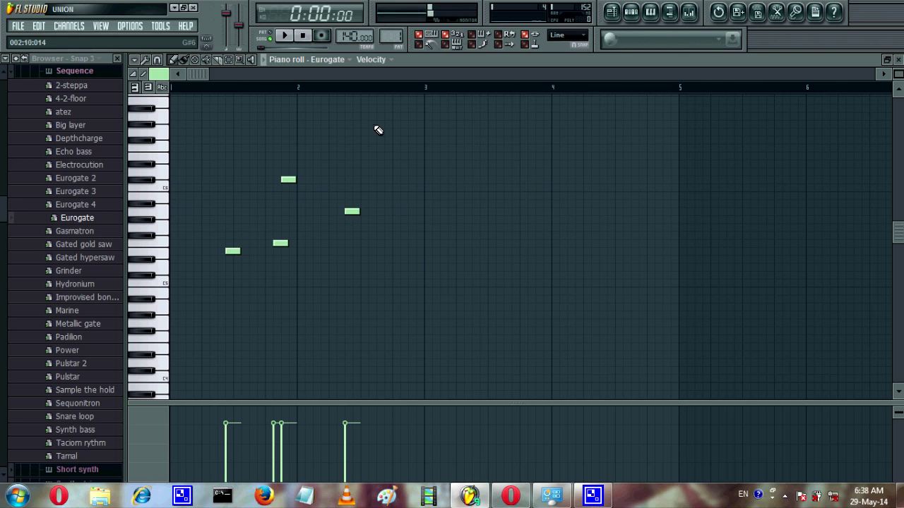